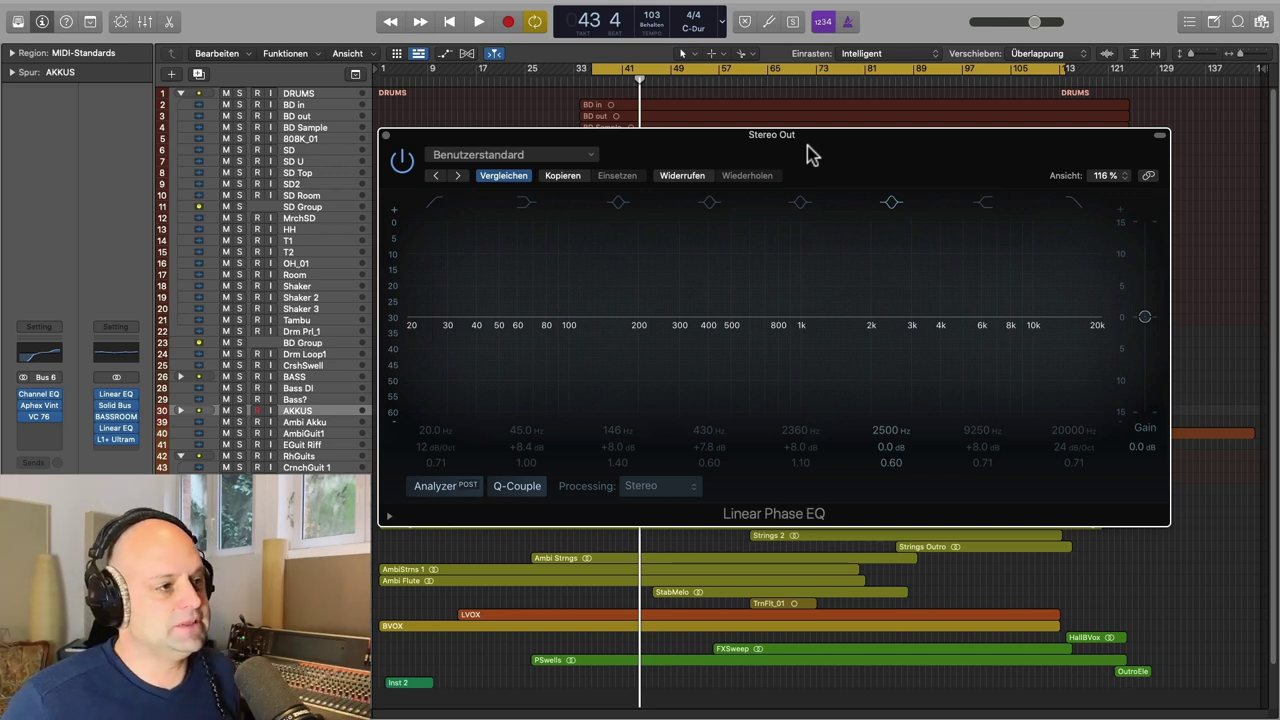
Step: Audition the mix with the EQ flat and with the 45 Hz low-shelf boost engaged, leaving that band switched off
key(space)
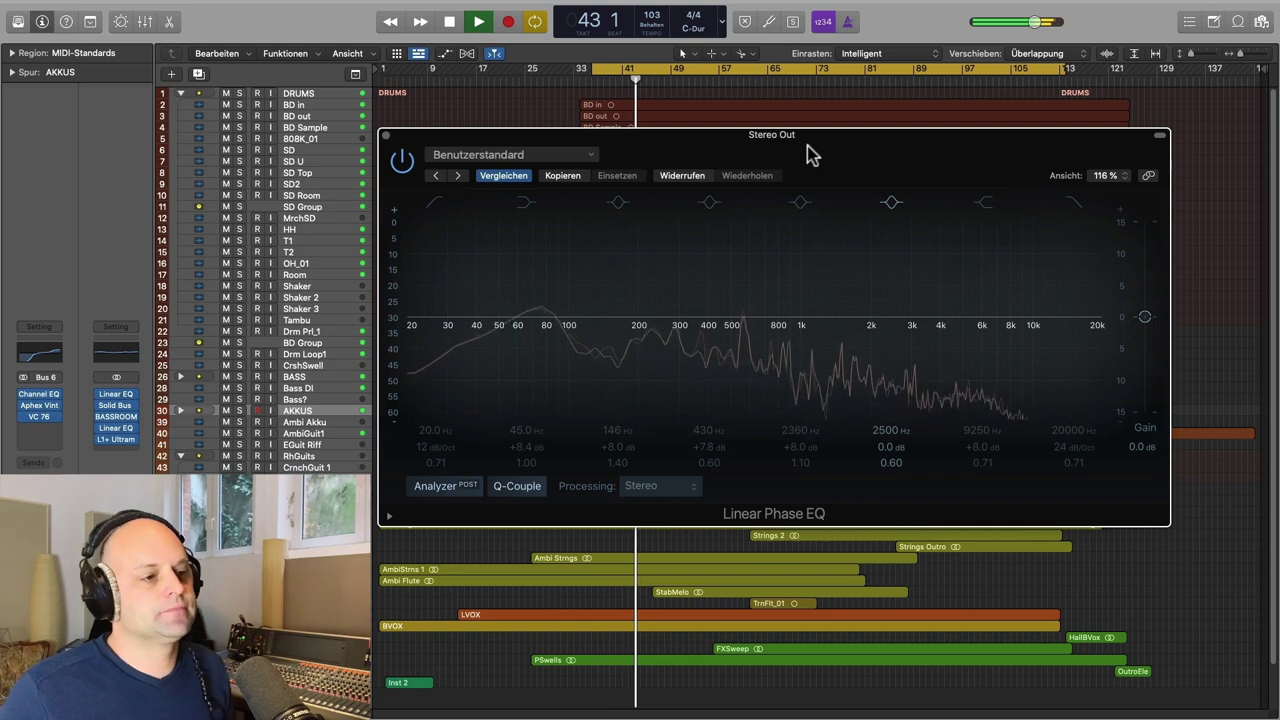
key(space)
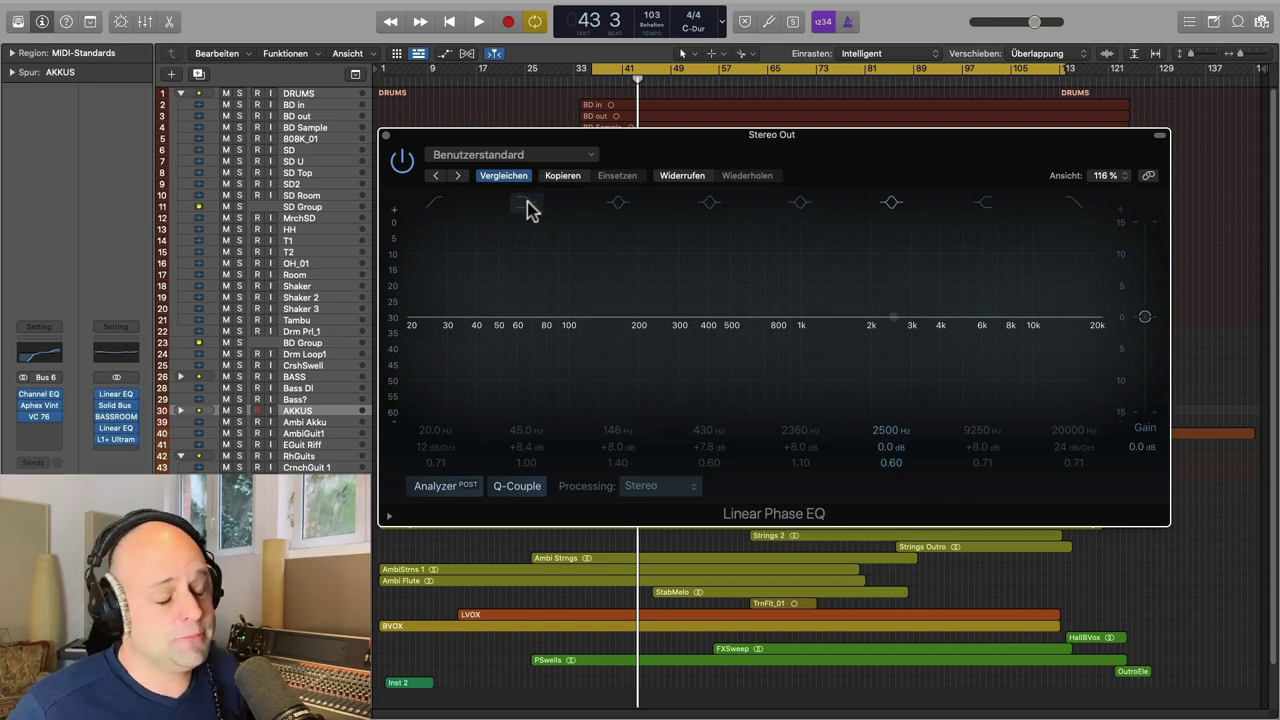
key(space)
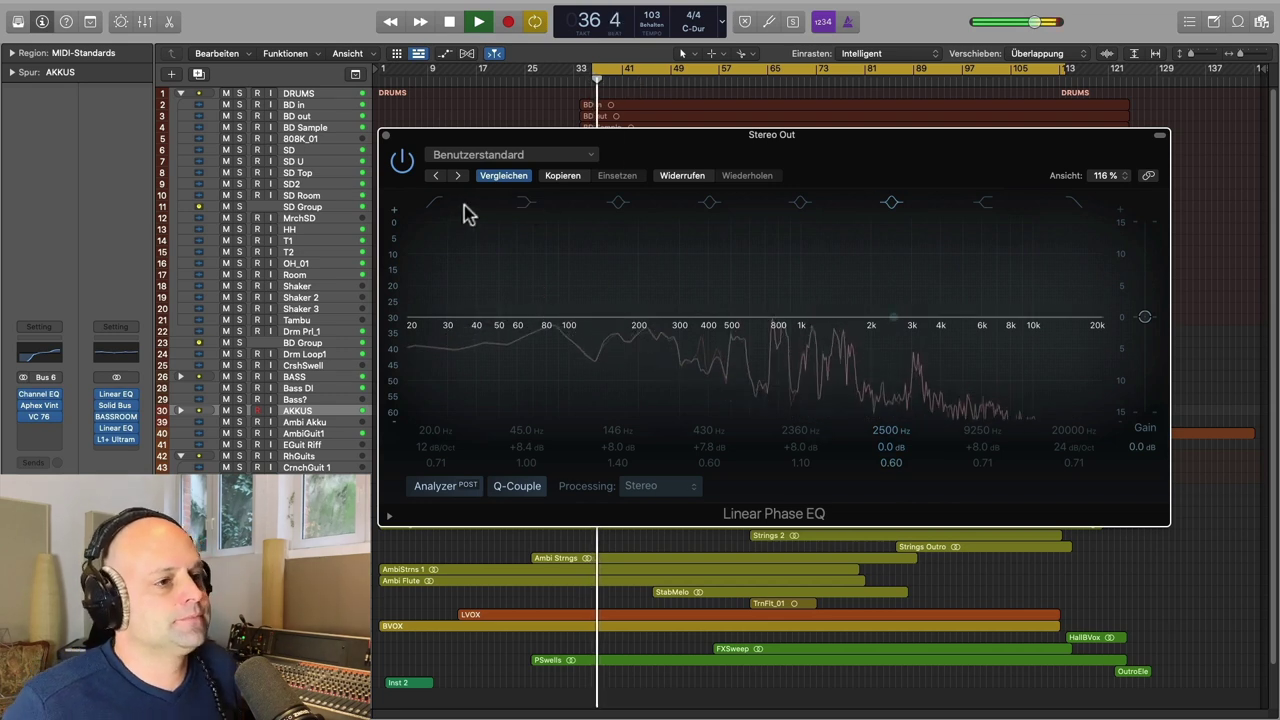
click(521, 204)
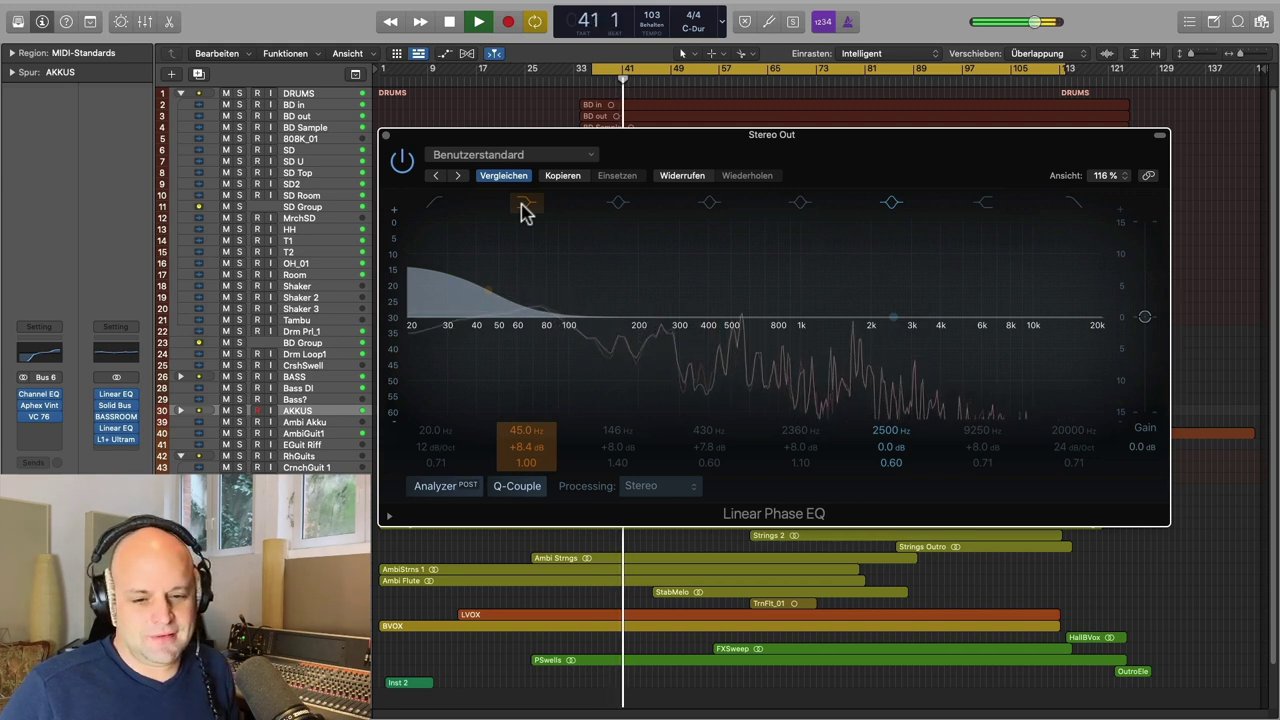
key(space)
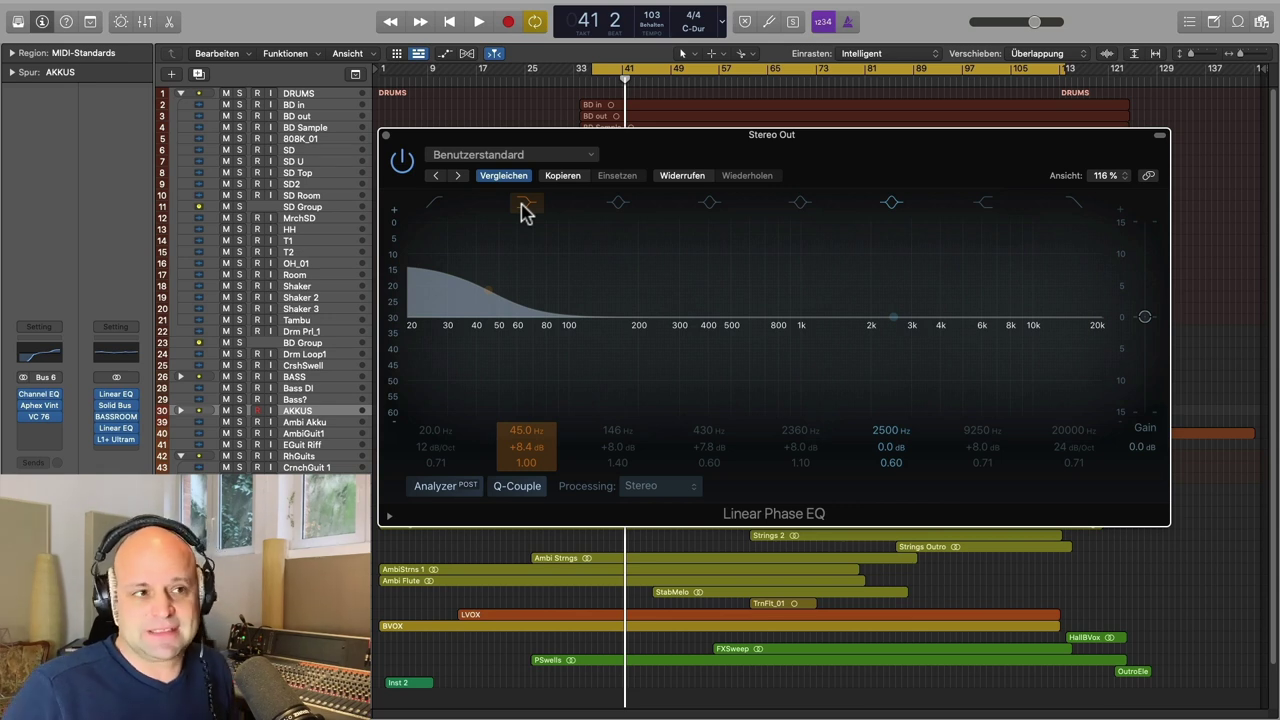
click(524, 208)
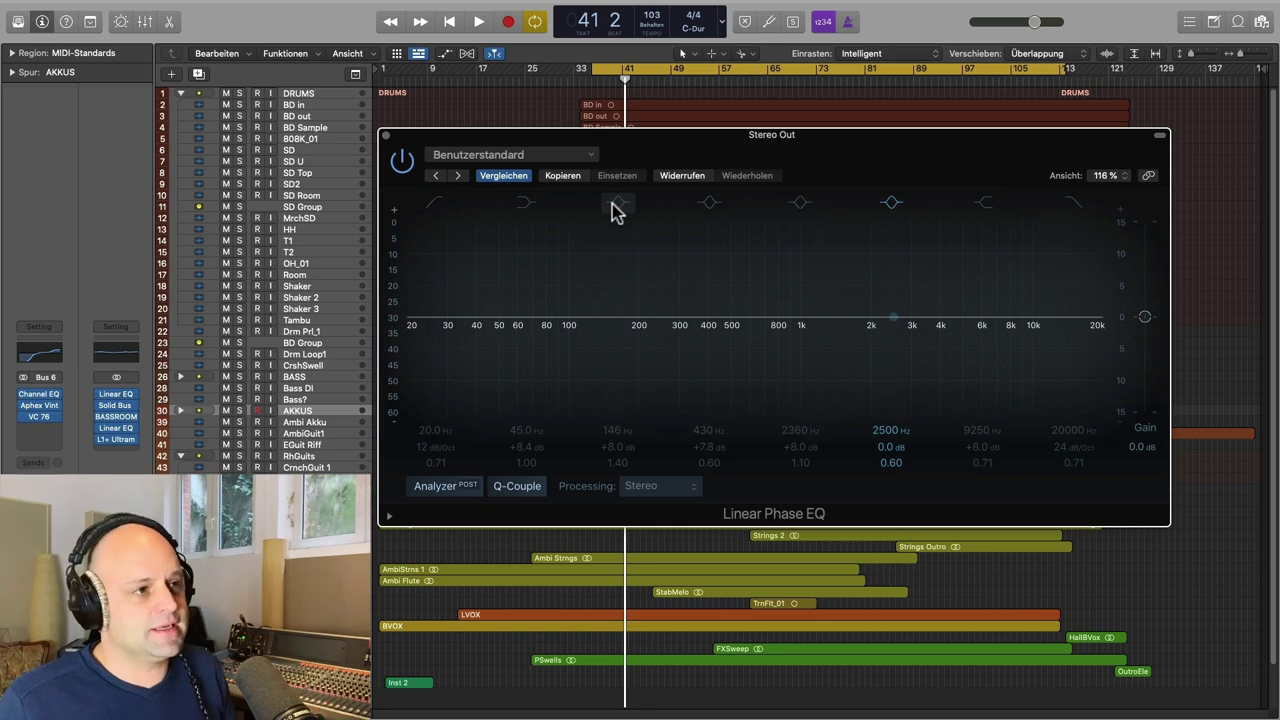
Step: Turn off cycle playback and compare the mix with and without the 146 Hz peak boost, leaving the band off
click(660, 74)
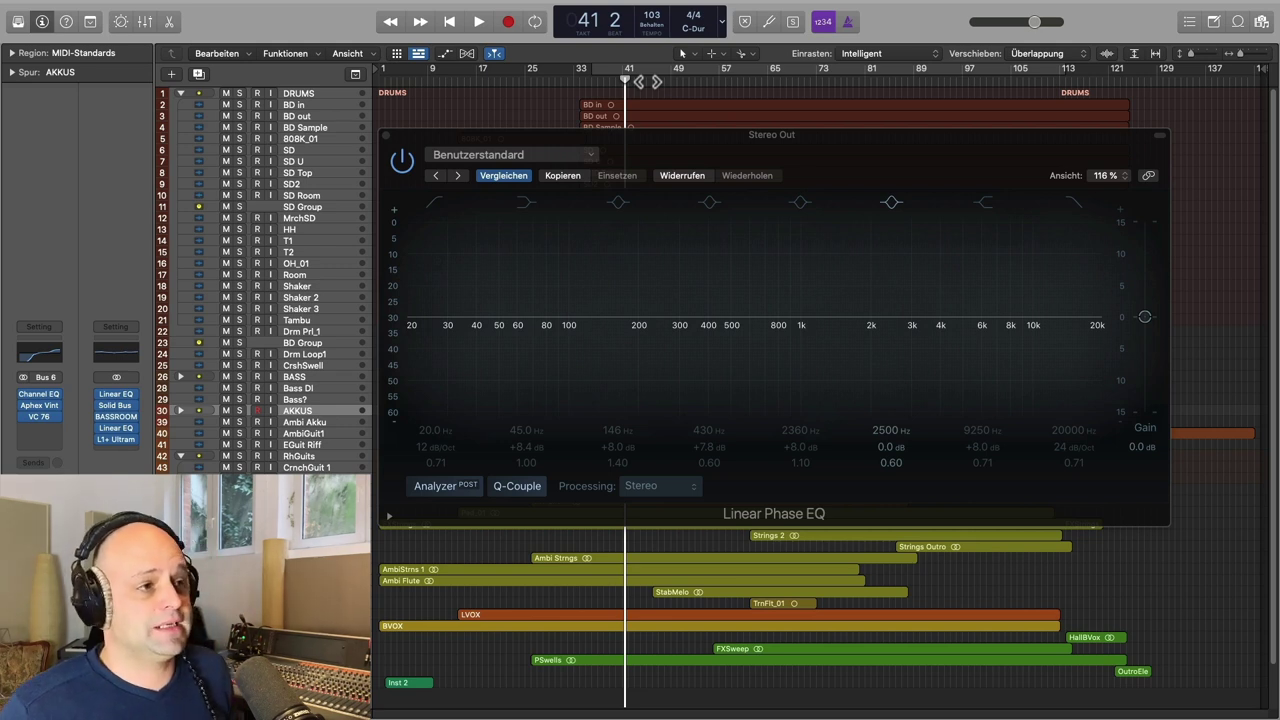
key(space)
click(629, 291)
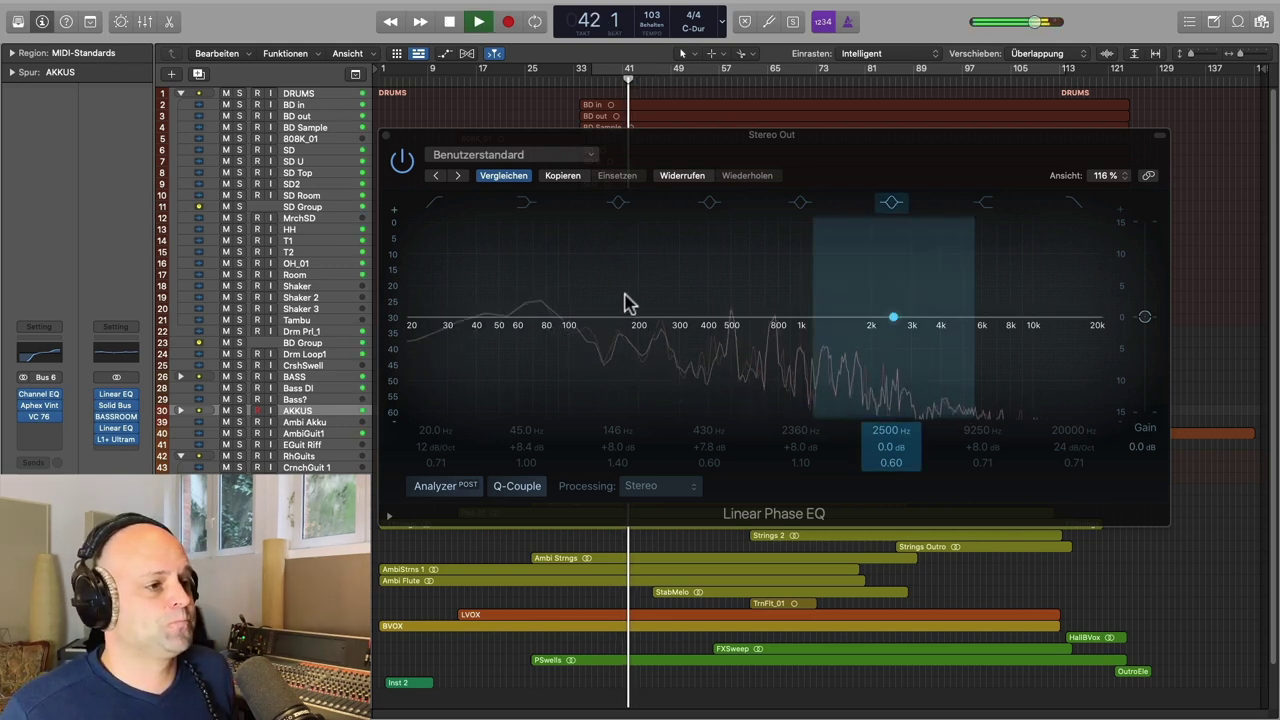
click(619, 207)
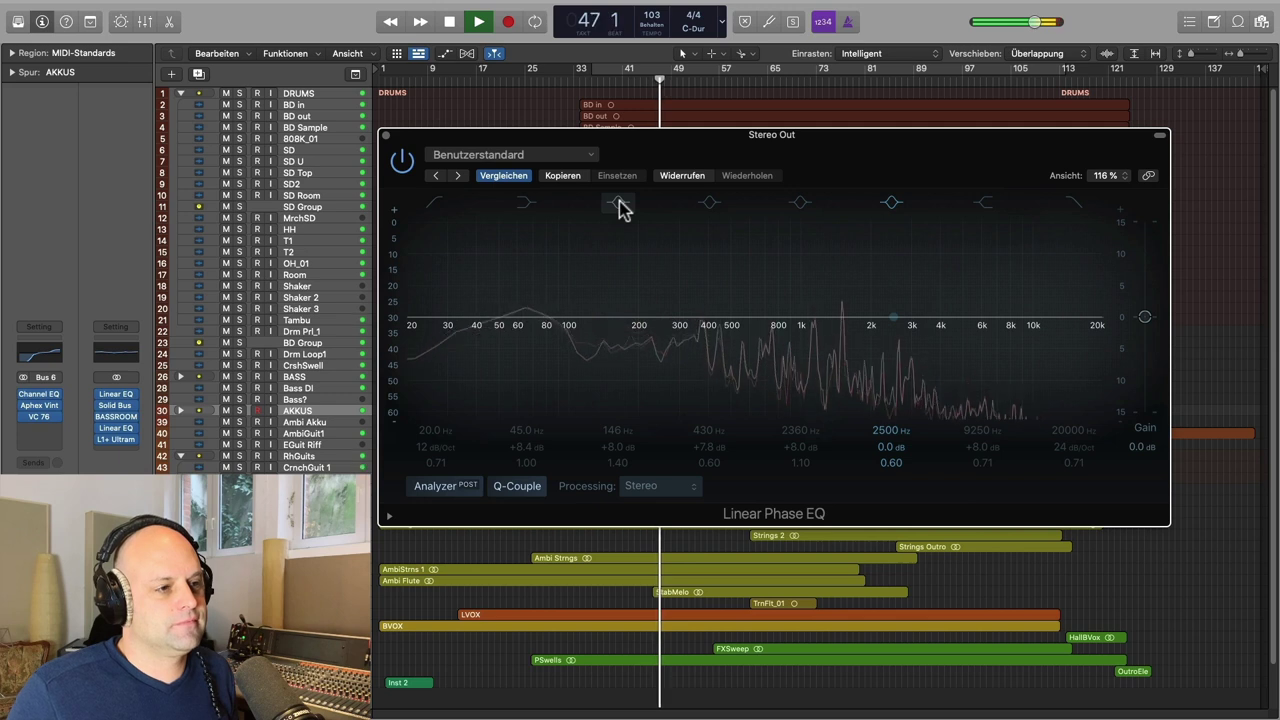
click(619, 207)
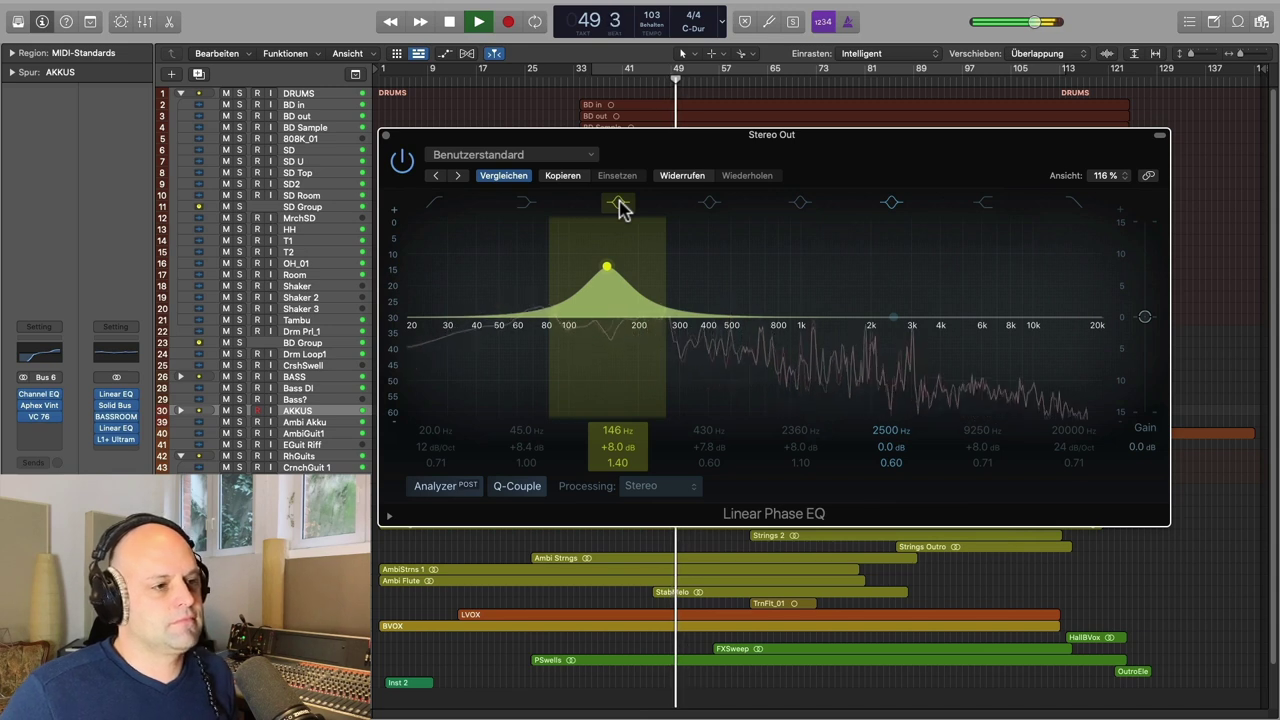
key(space)
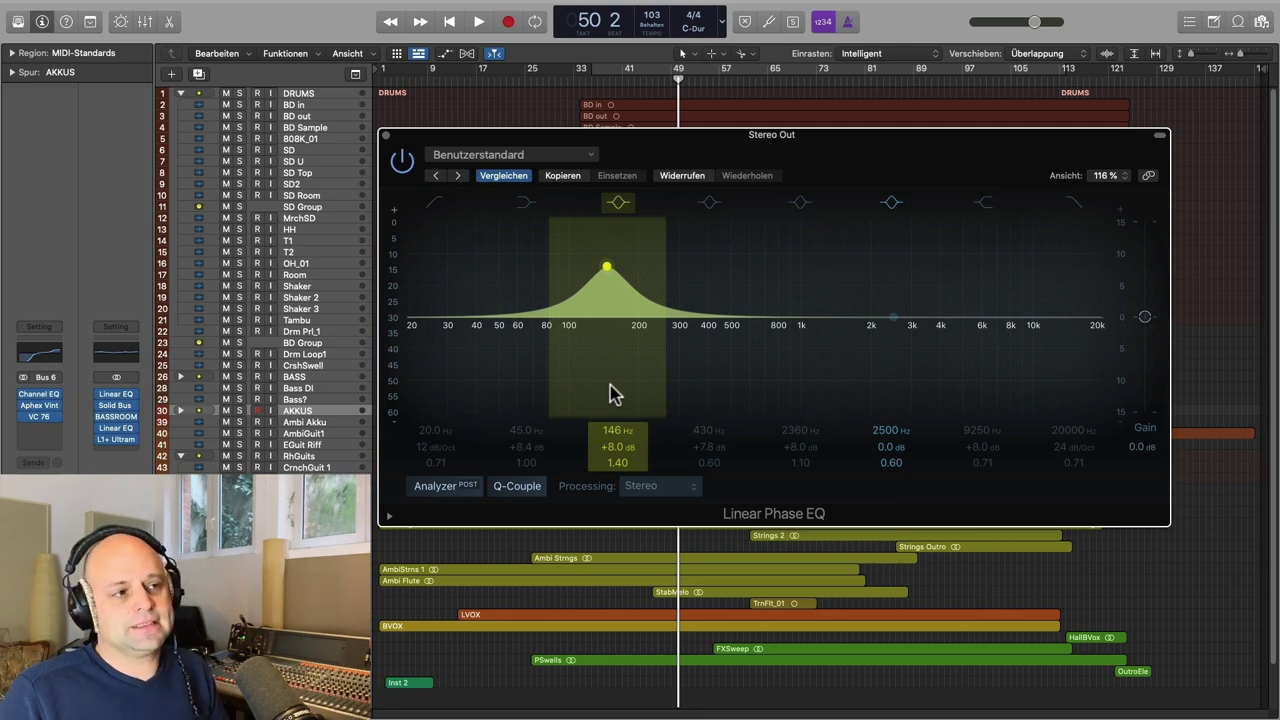
click(616, 208)
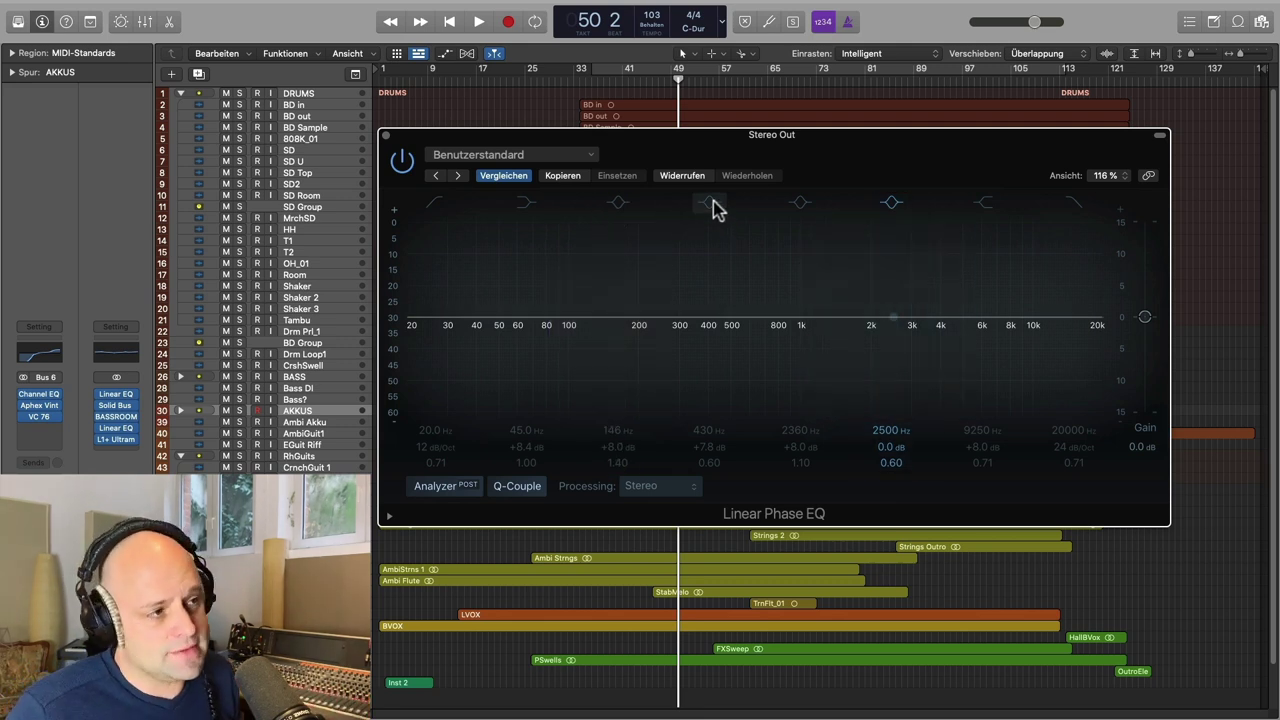
Step: Compare the mix with and without the broad 430 Hz peak boost during playback, leaving the band off
click(712, 205)
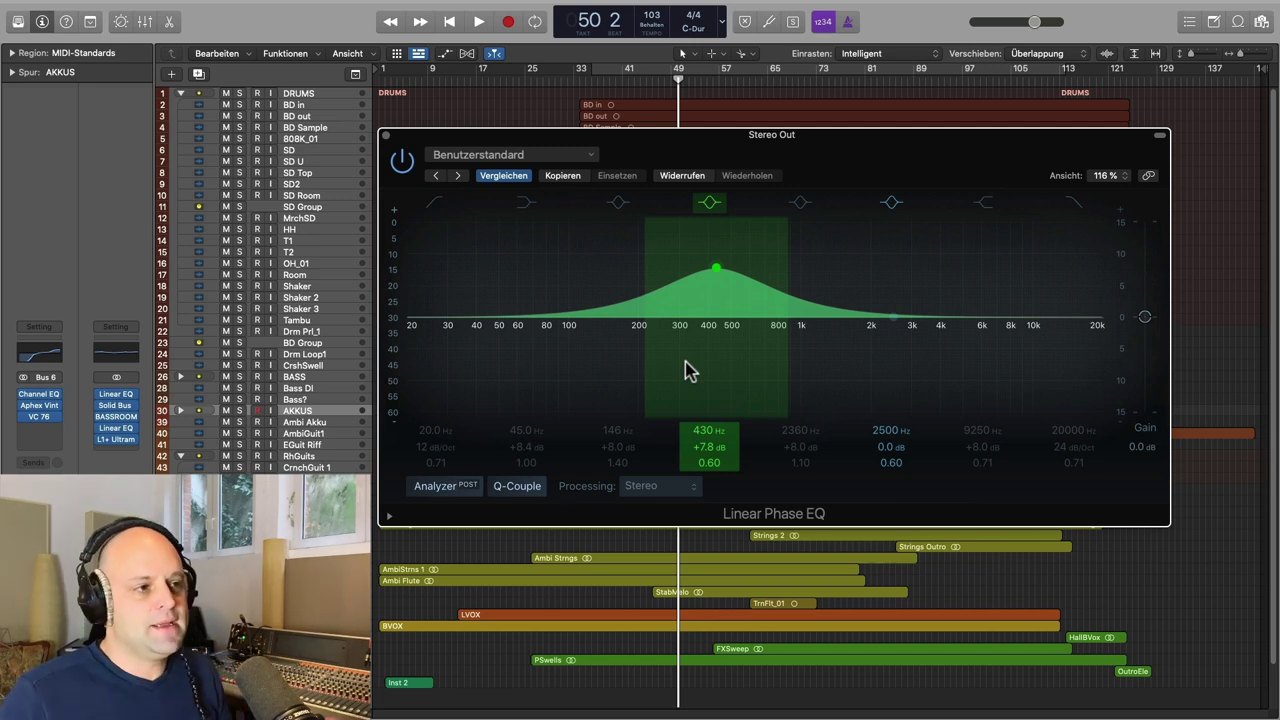
click(708, 202)
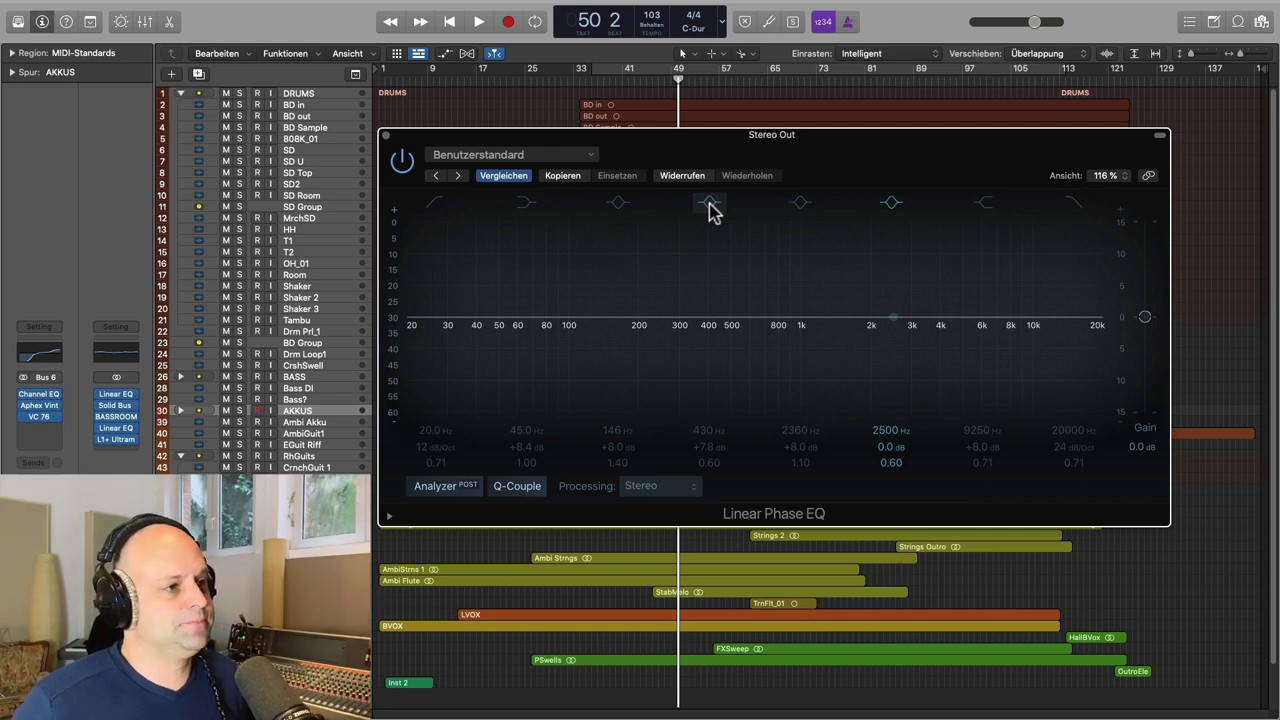
key(space)
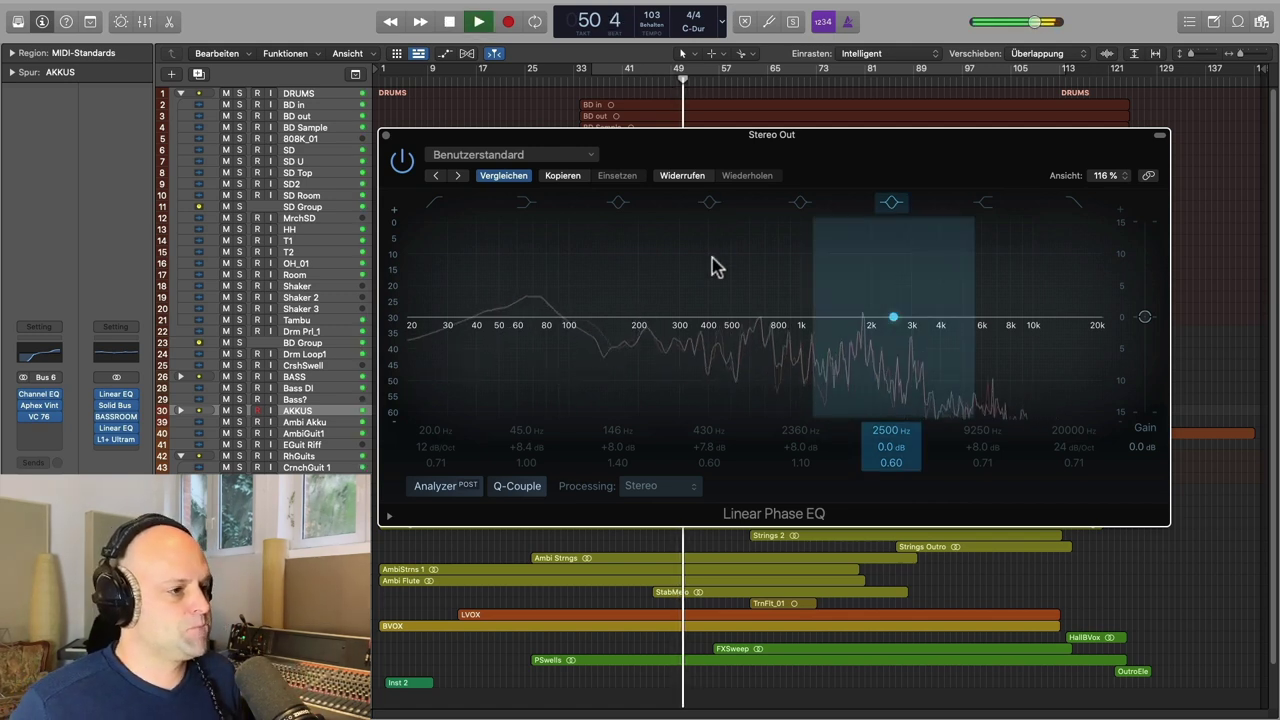
click(709, 207)
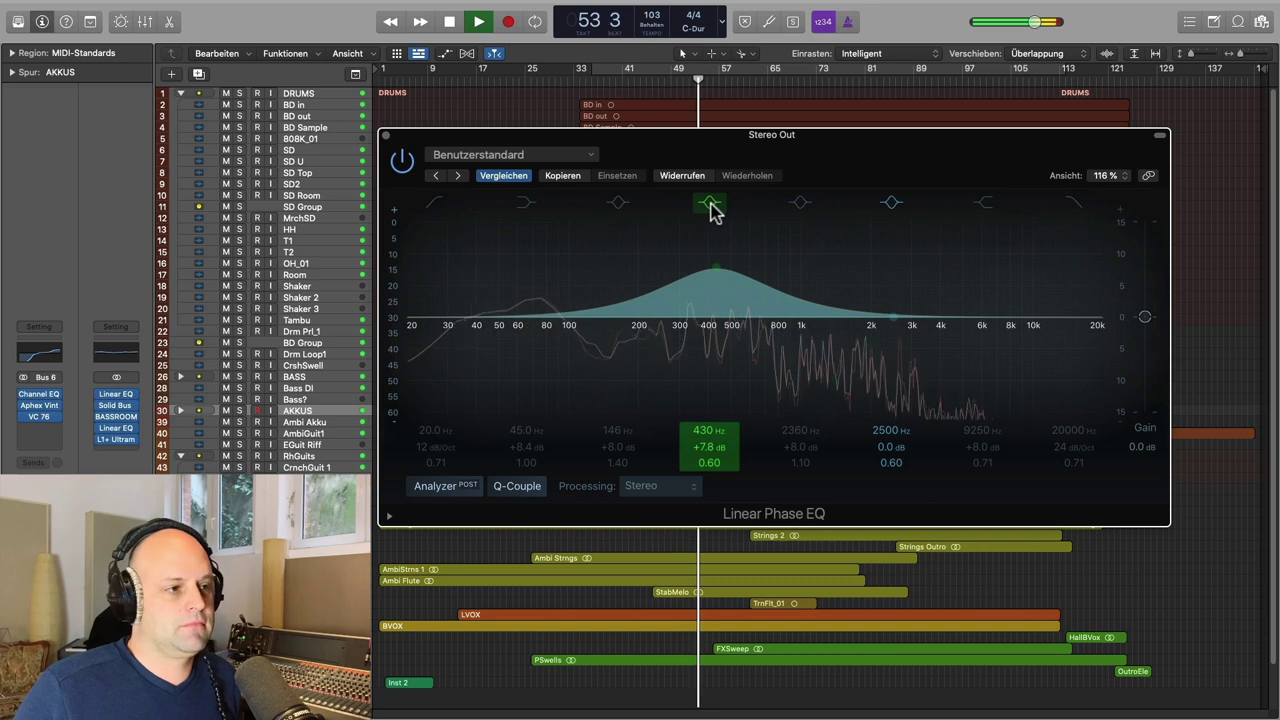
click(710, 205)
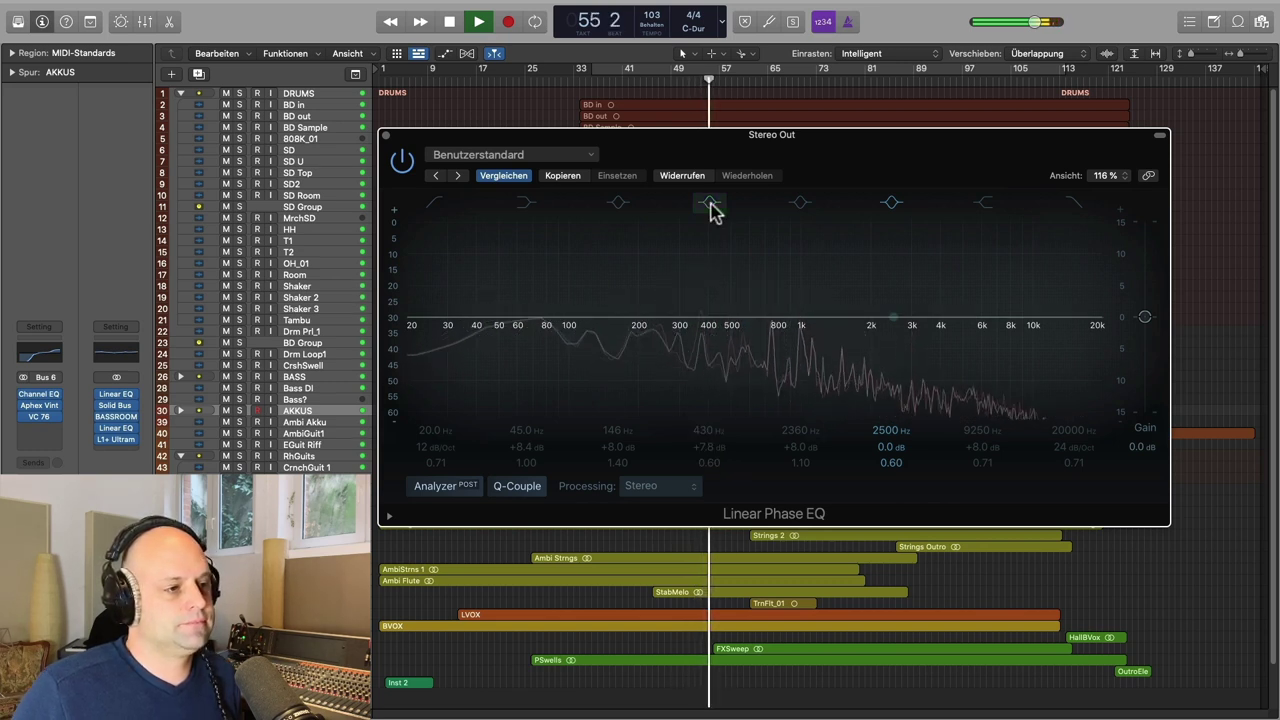
click(710, 205)
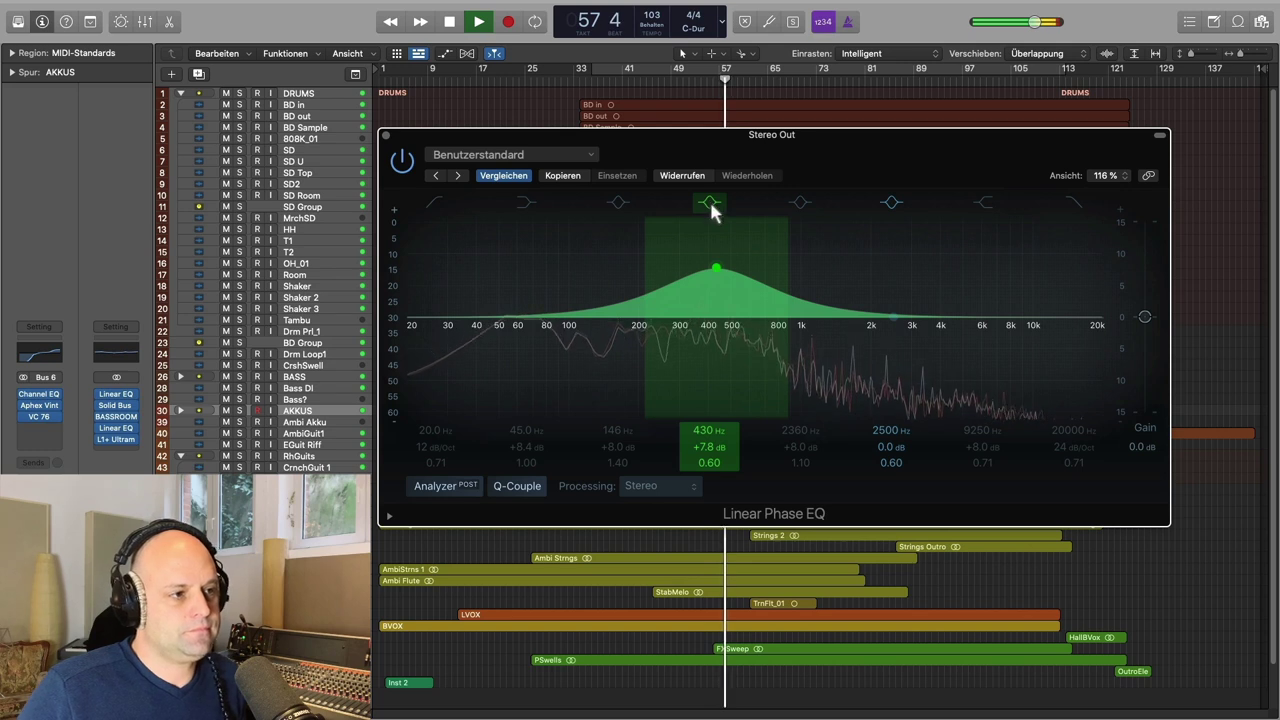
click(709, 205)
key(space)
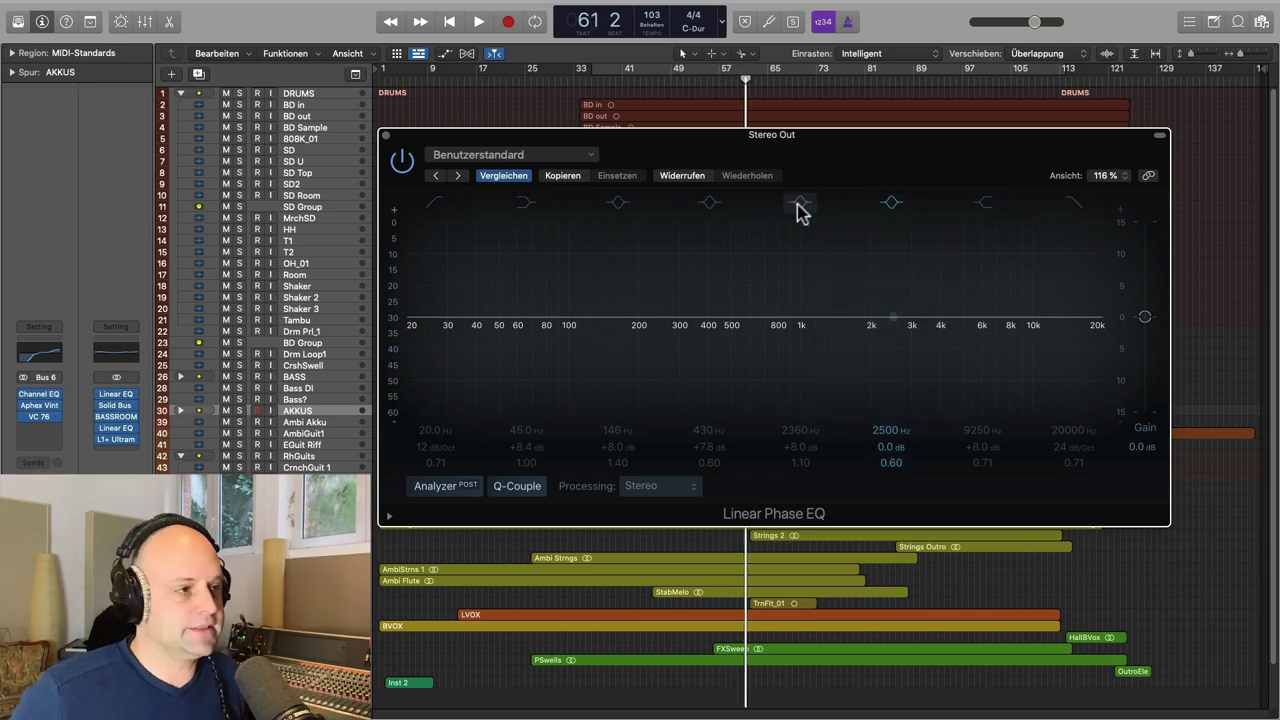
Step: Audition the 2360 Hz peak boost by switching the band on and off during playback
key(space)
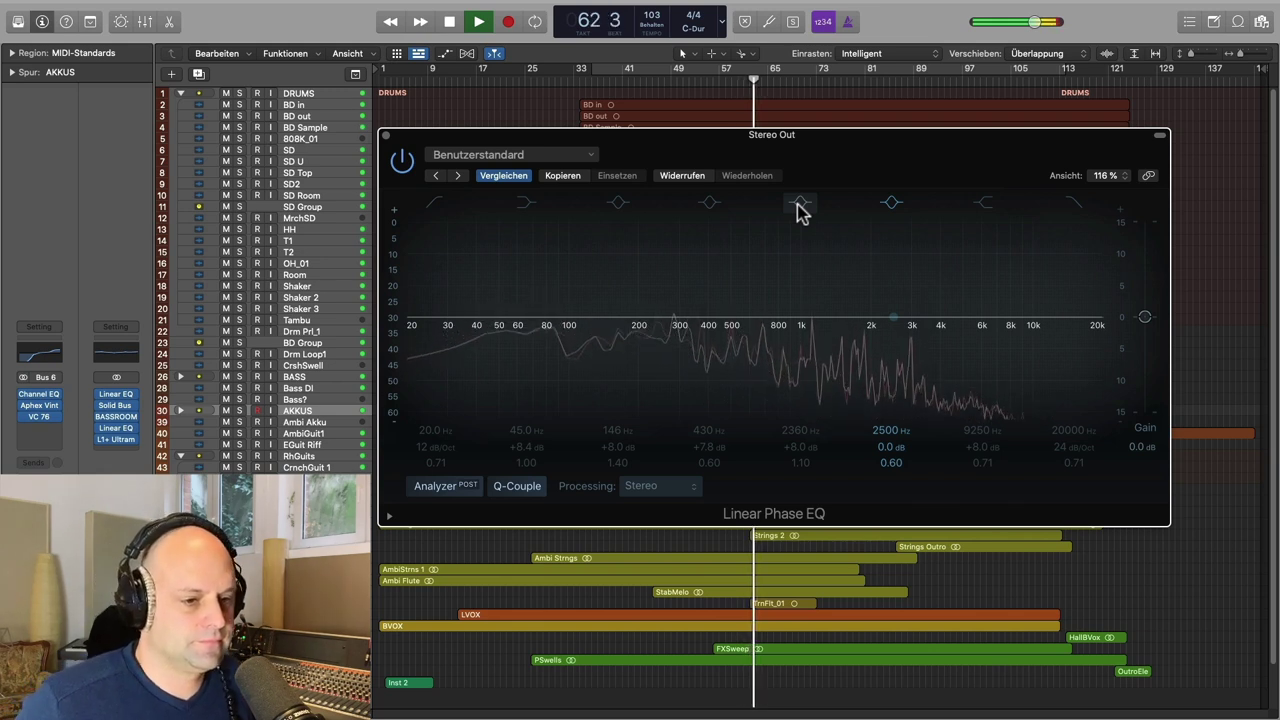
click(800, 205)
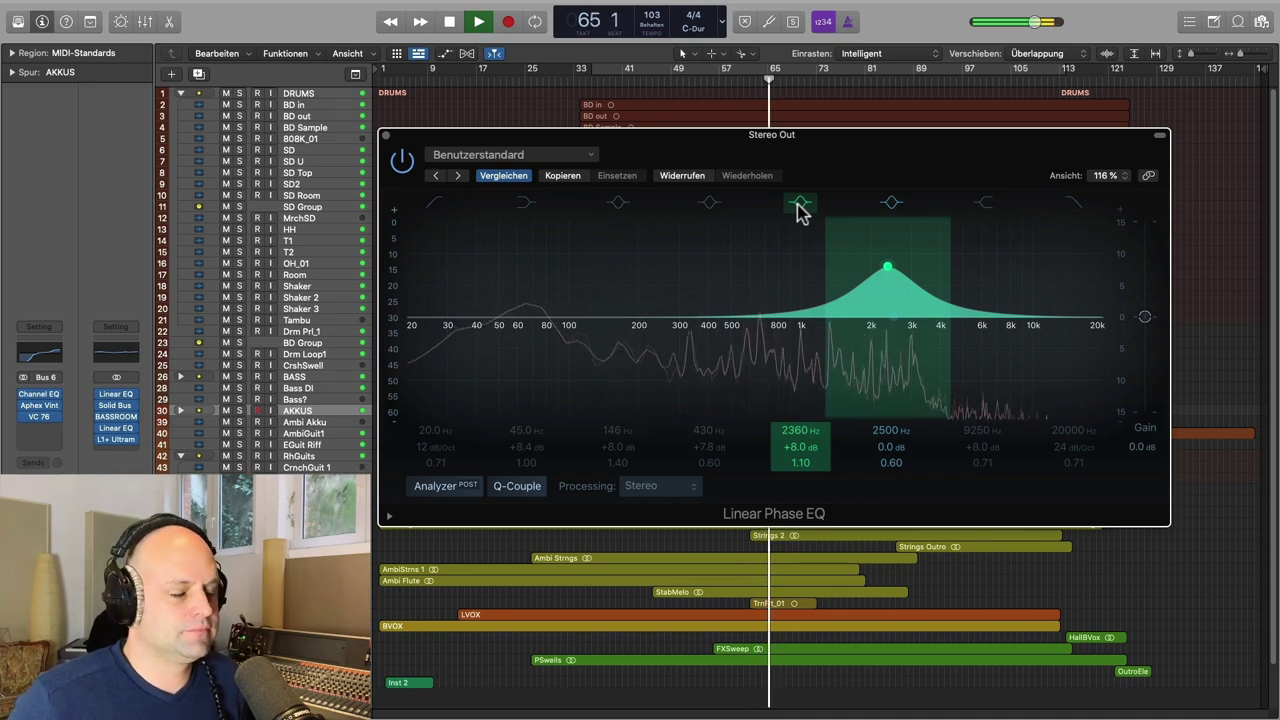
click(800, 205)
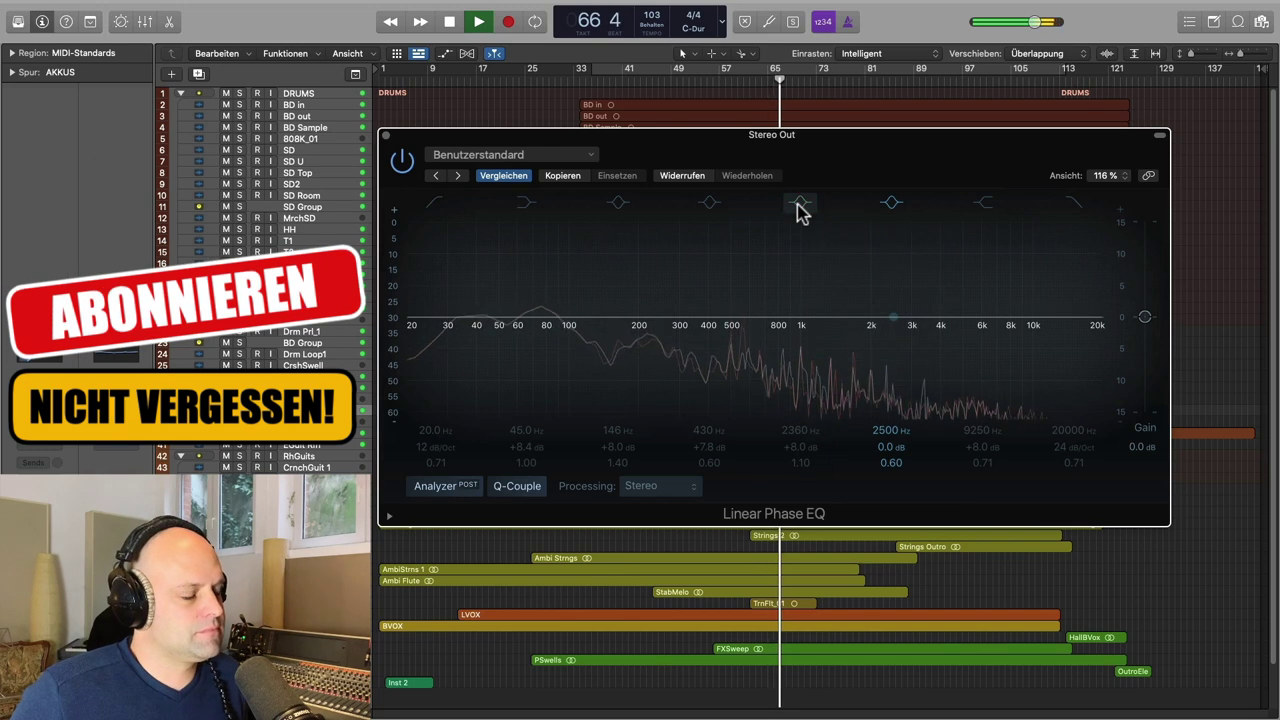
click(800, 205)
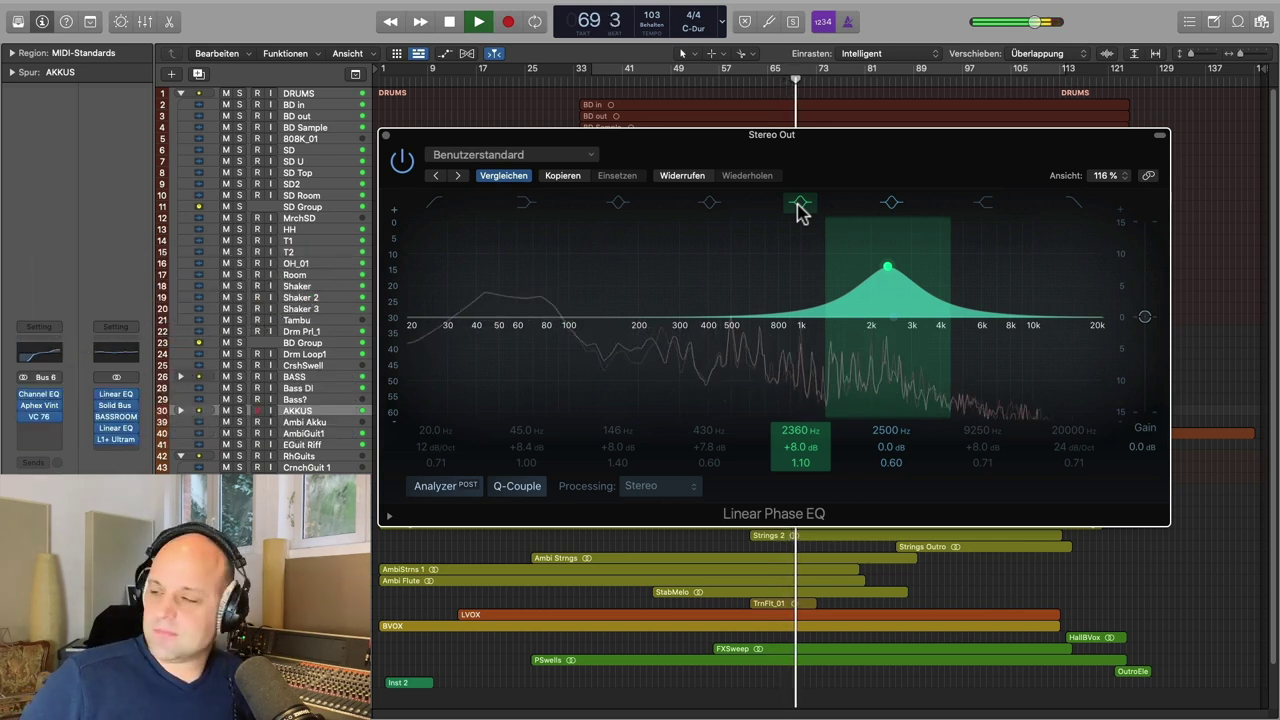
key(space)
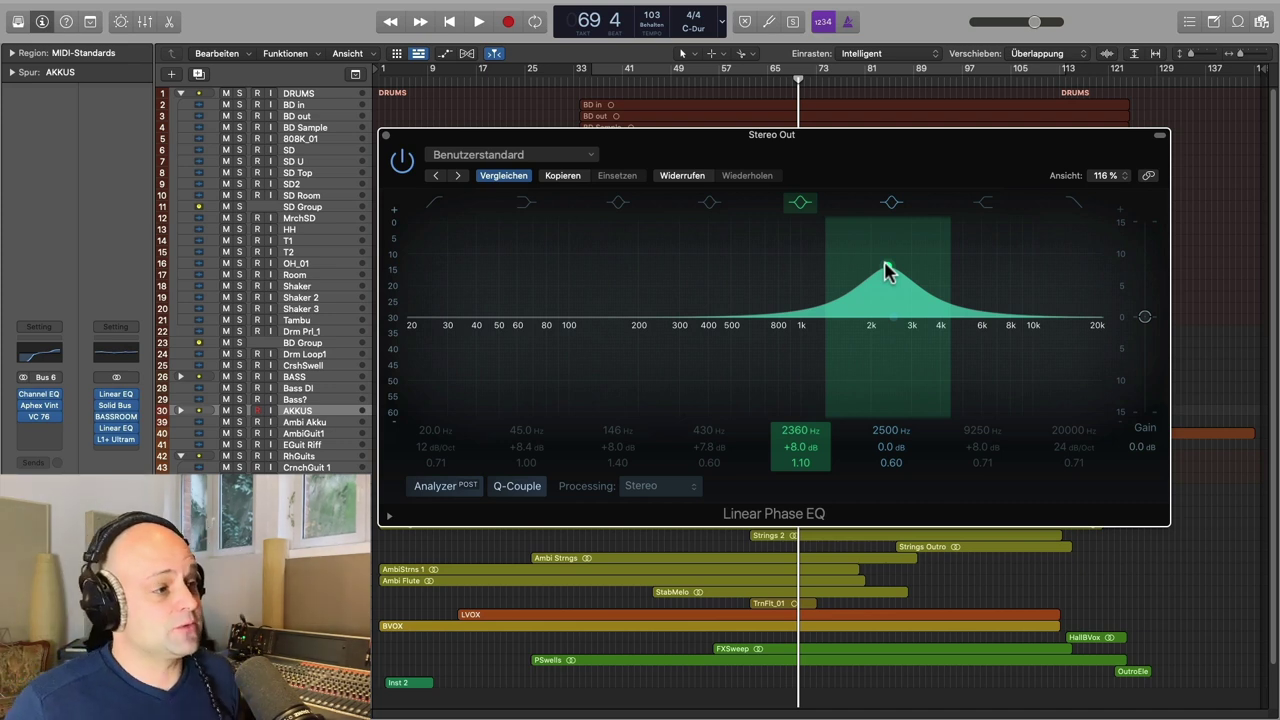
Step: Undo the last EQ edit and compare the mix with and without the narrow 4080 Hz peak boost, leaving the band off
key(super+z)
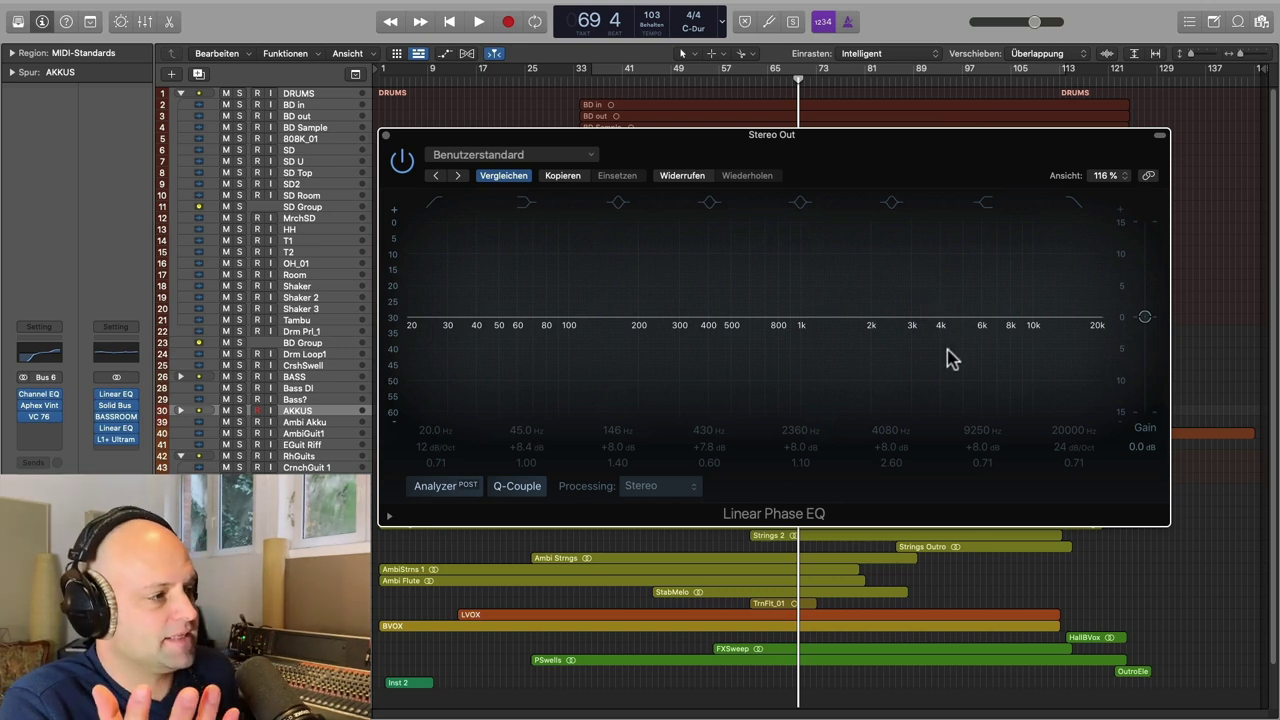
click(891, 204)
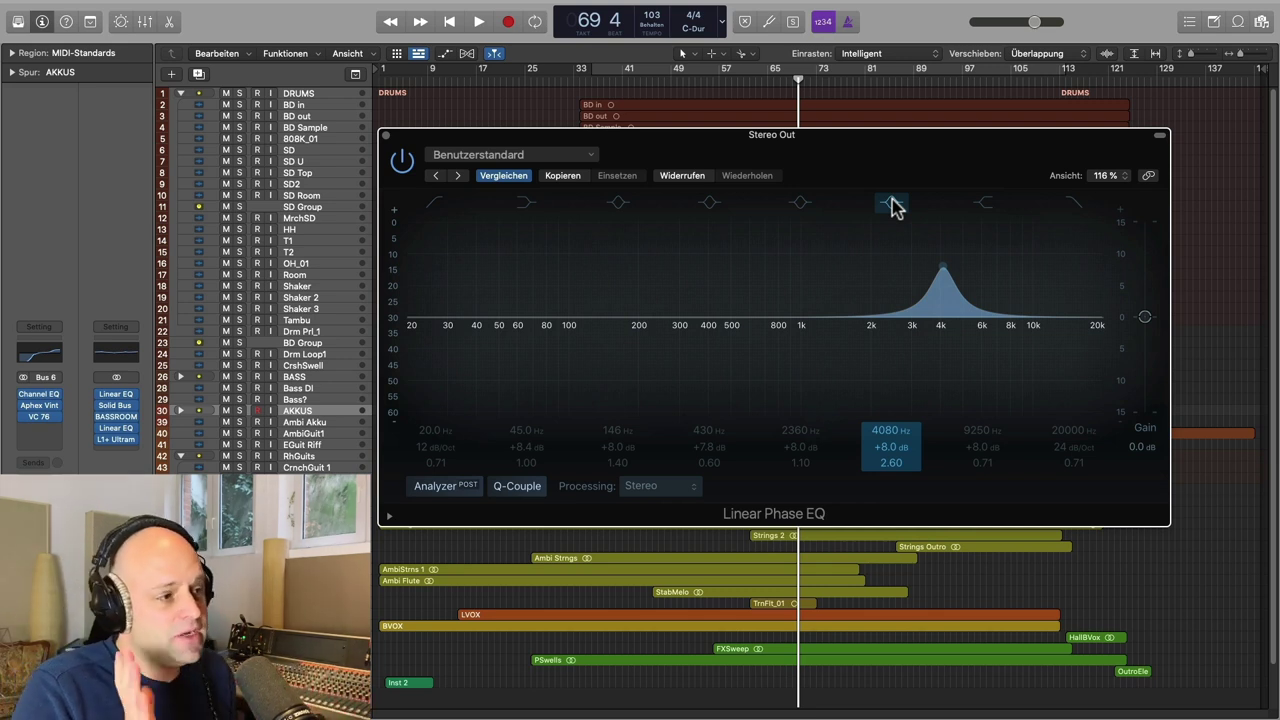
click(891, 204)
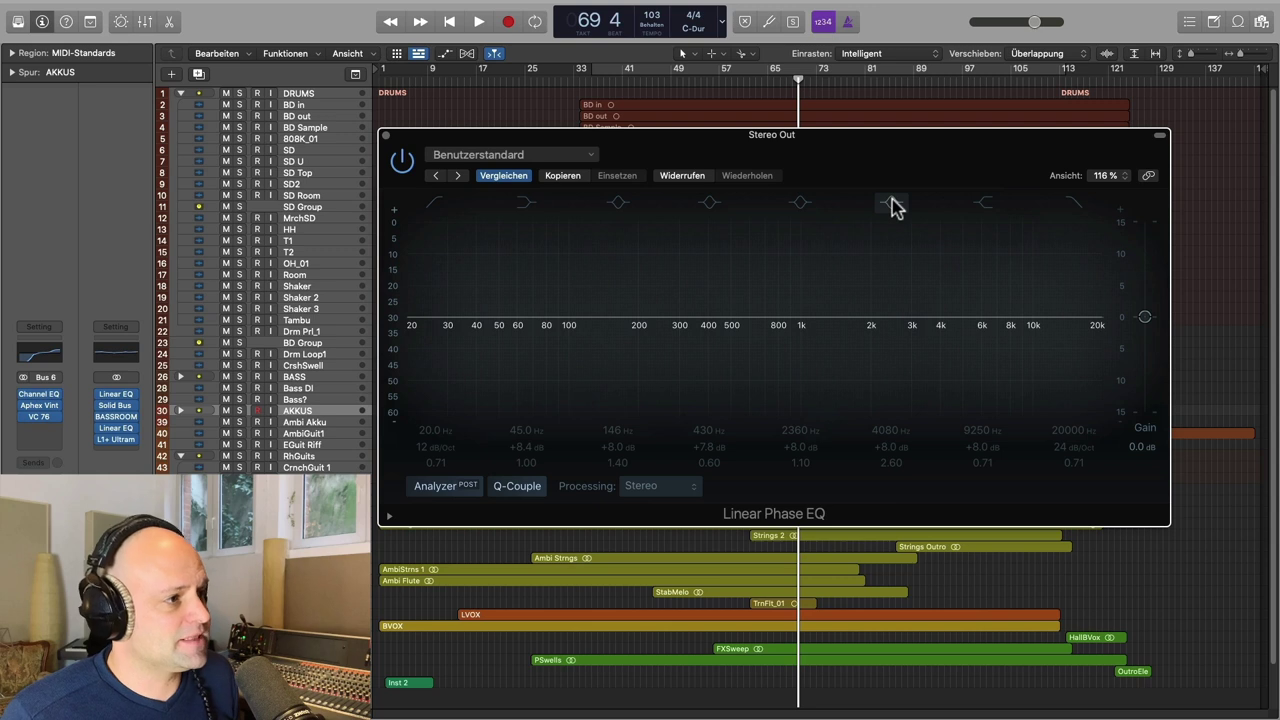
key(space)
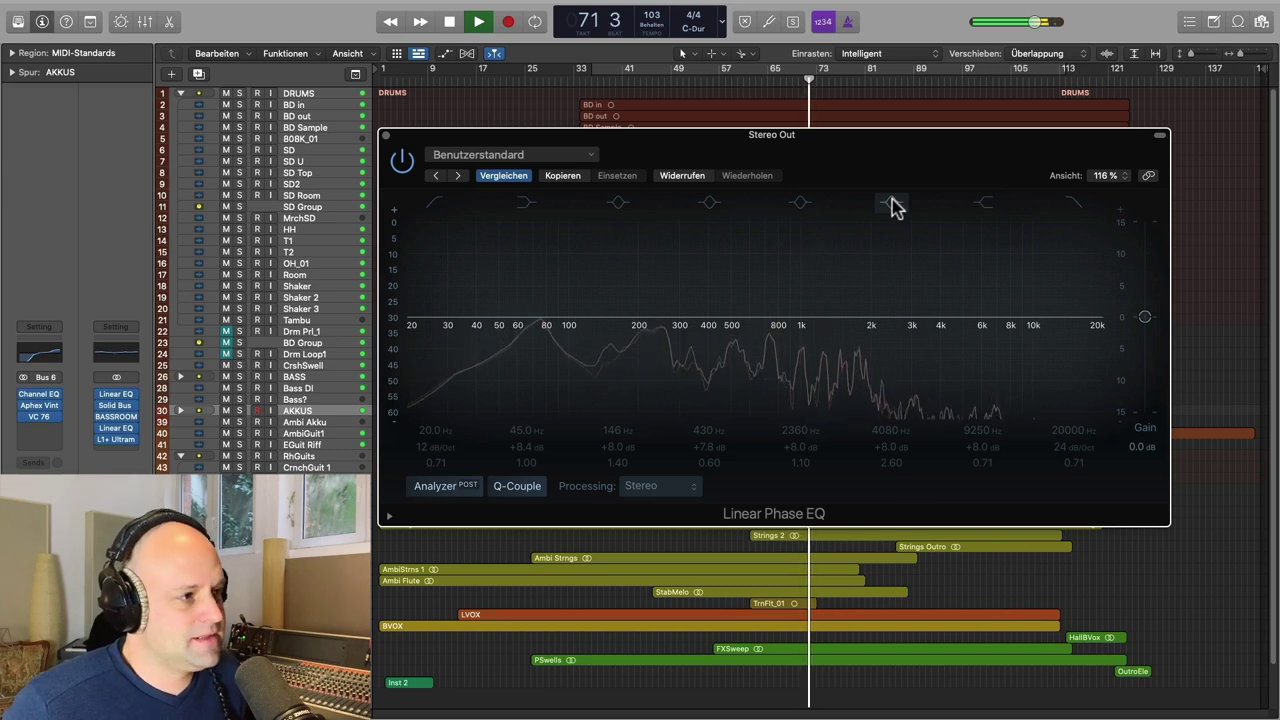
click(893, 205)
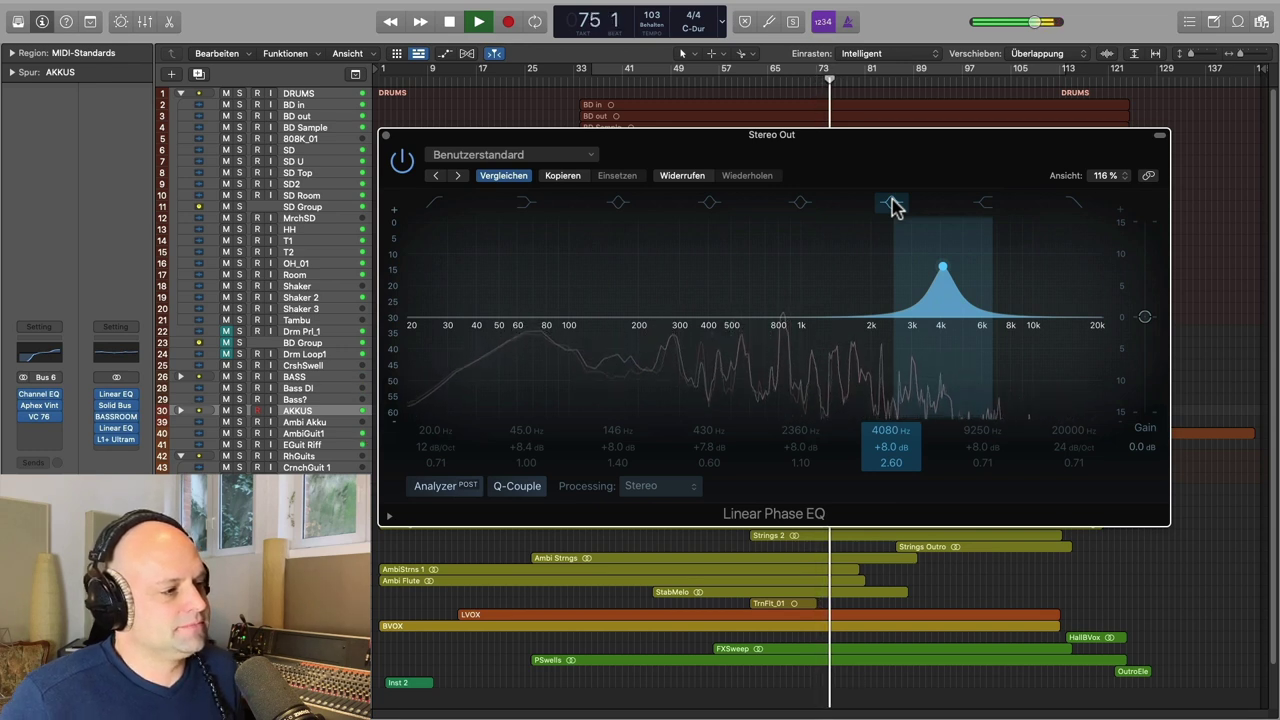
click(891, 203)
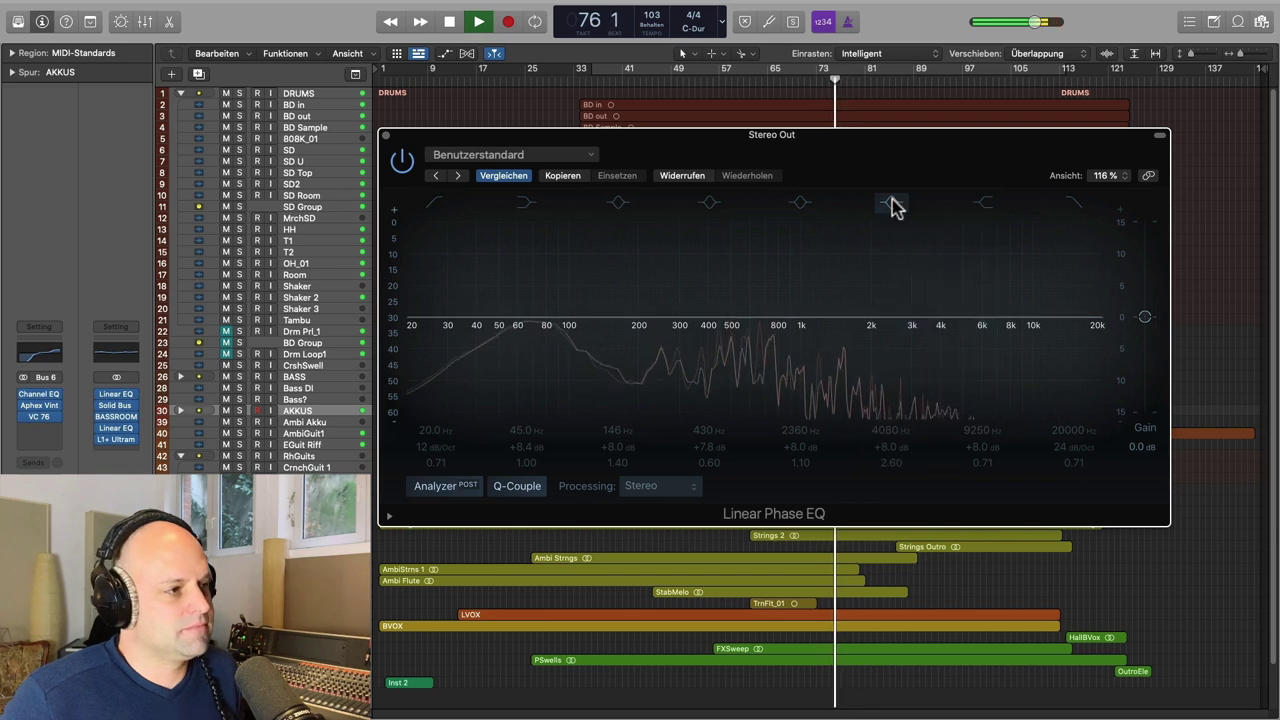
click(891, 203)
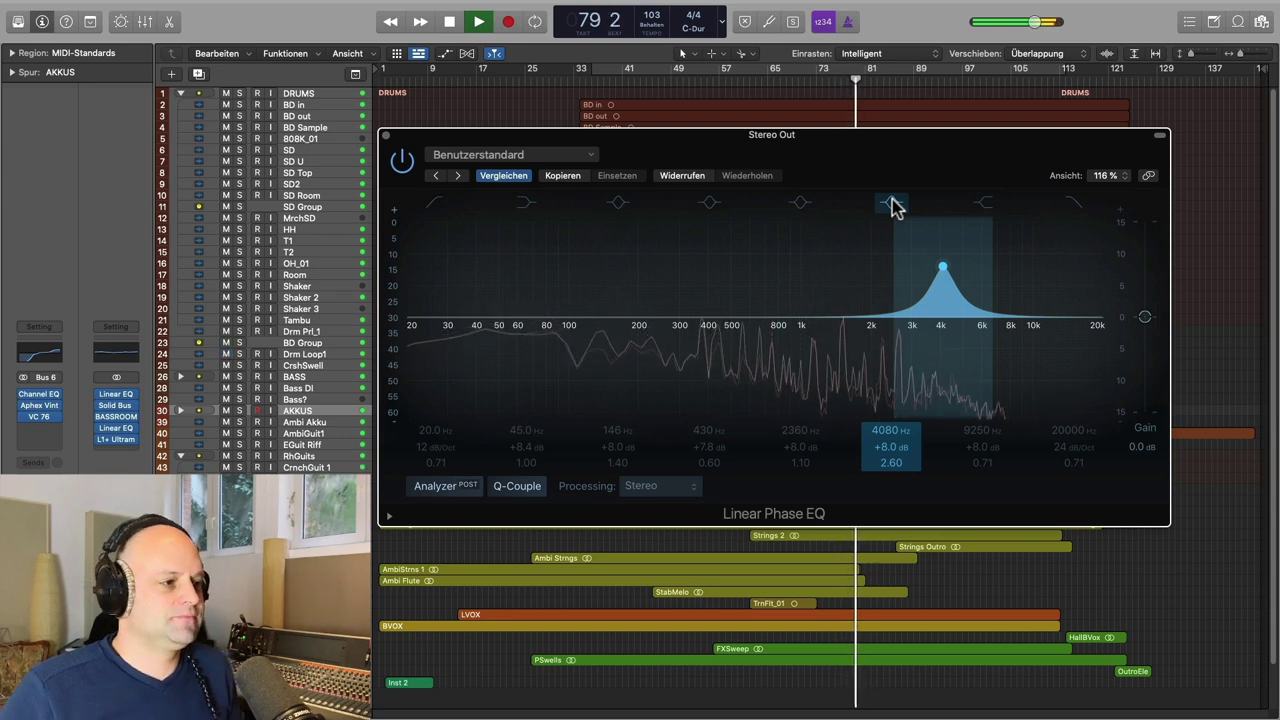
key(space)
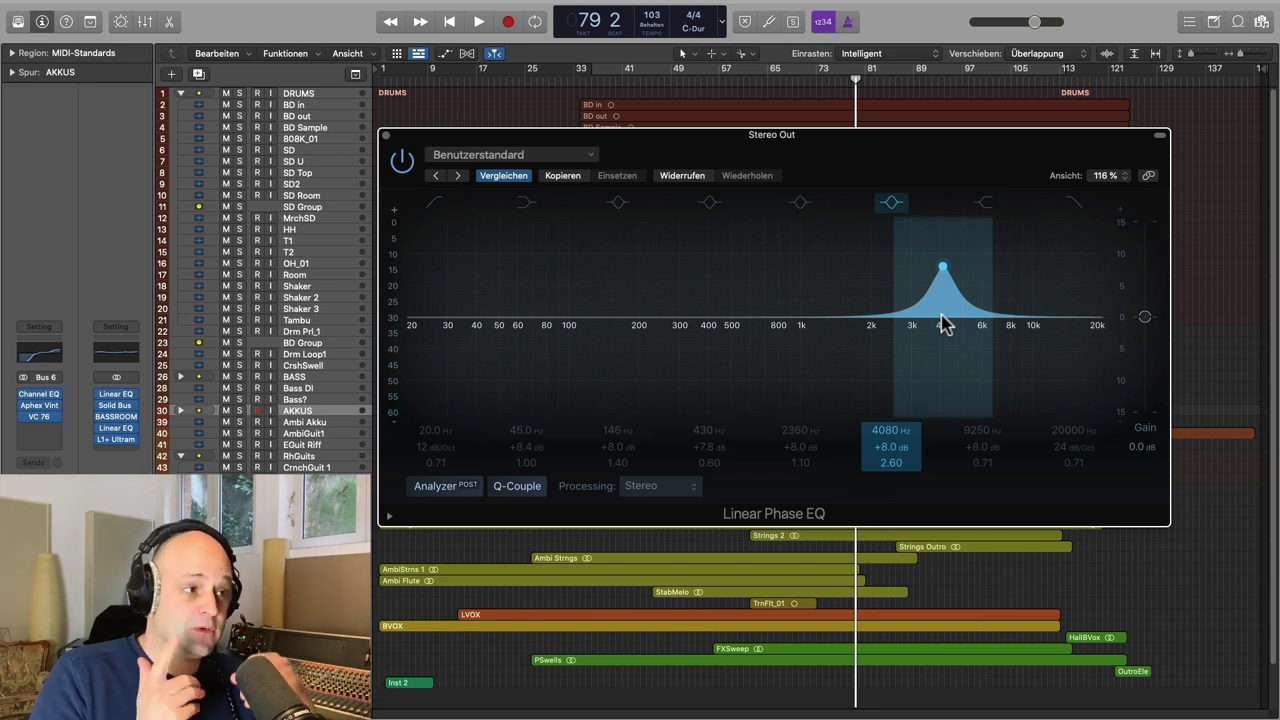
click(892, 204)
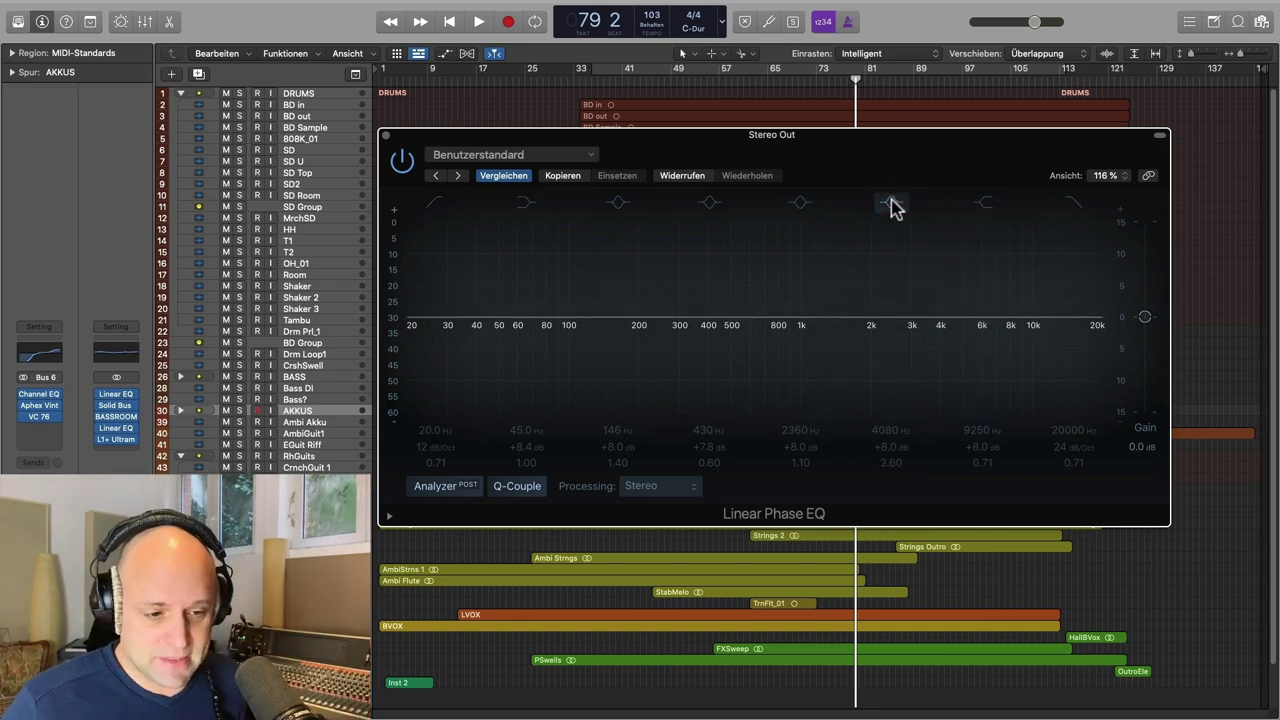
Step: Compare the mix with and without the 9250 Hz high-shelf boost during playback, leaving the band off
click(987, 207)
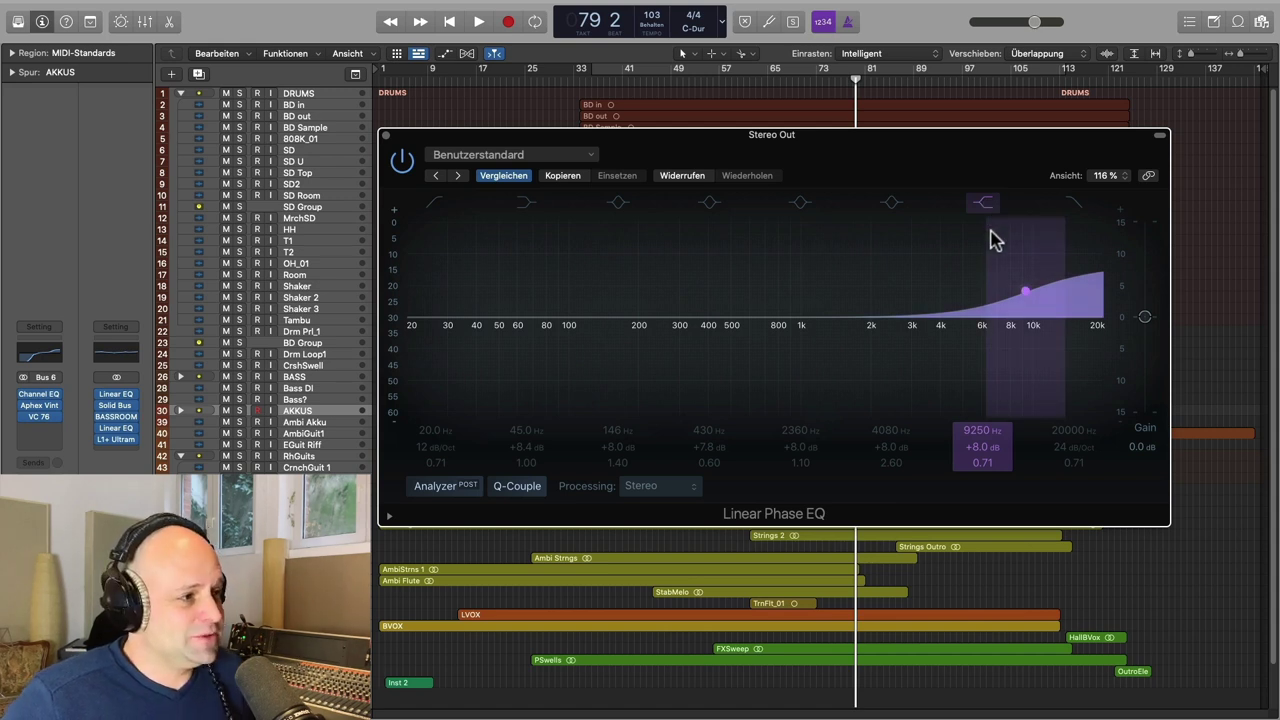
click(984, 205)
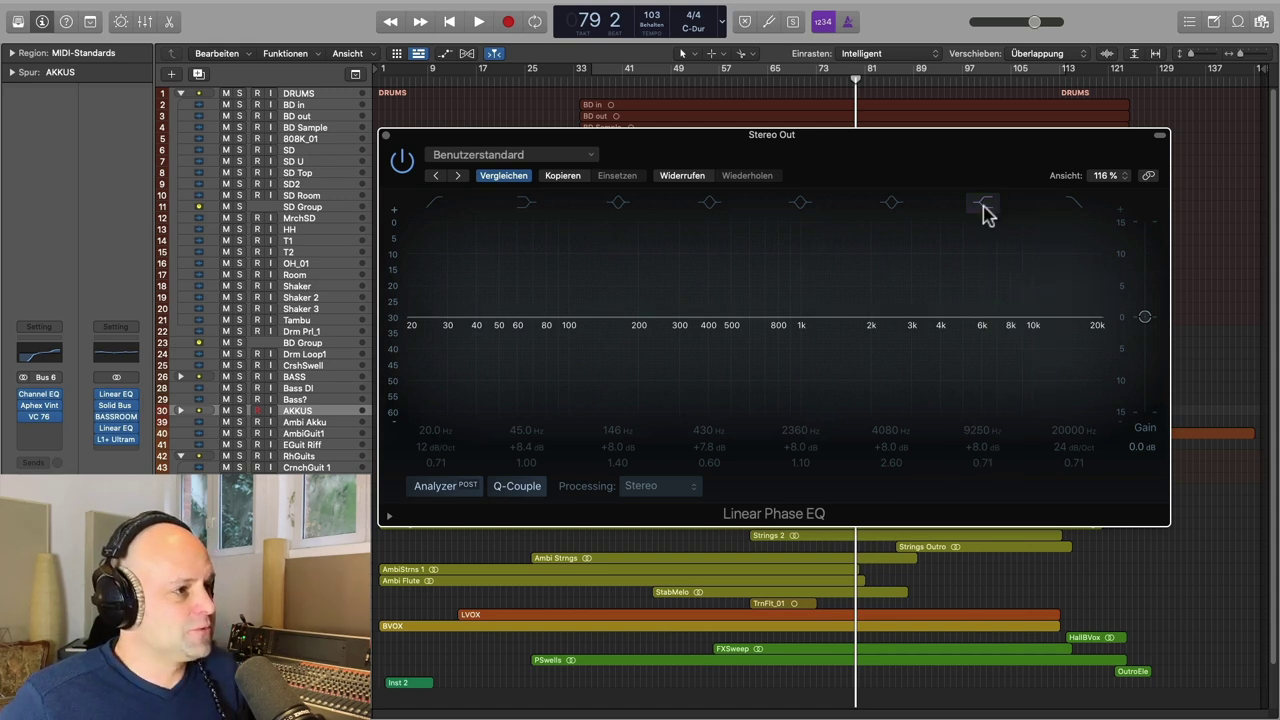
key(space)
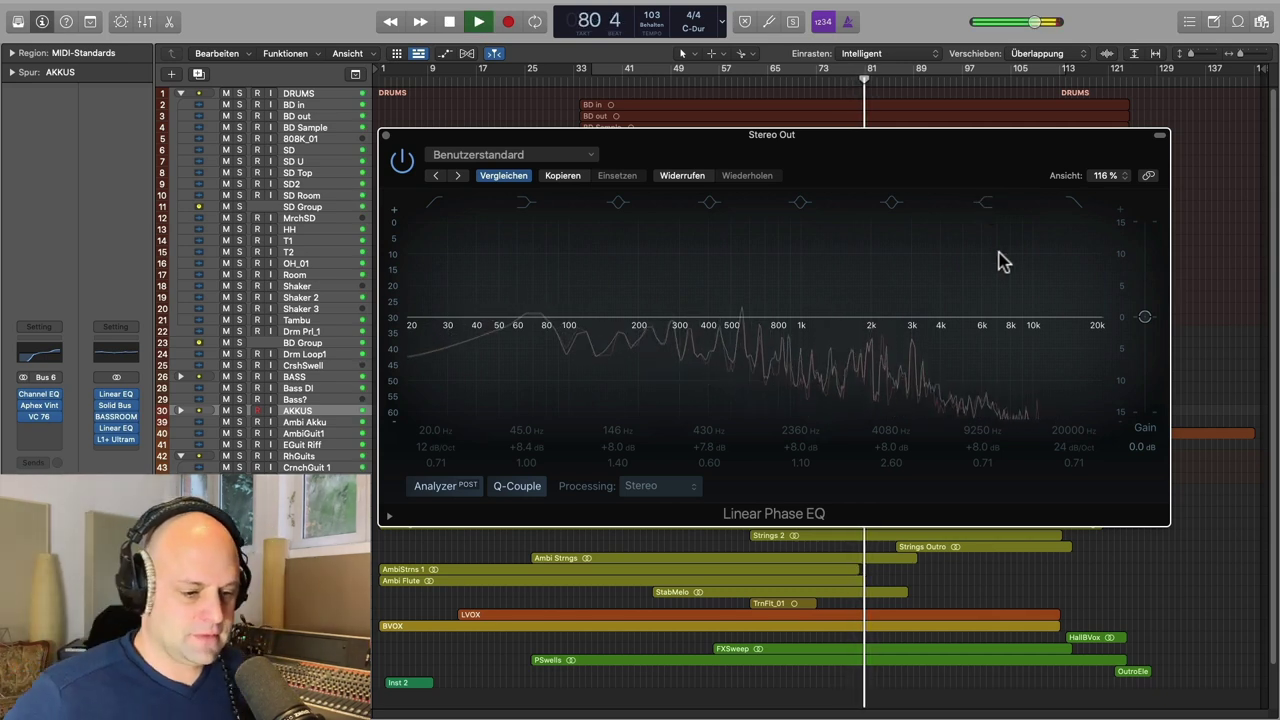
click(986, 206)
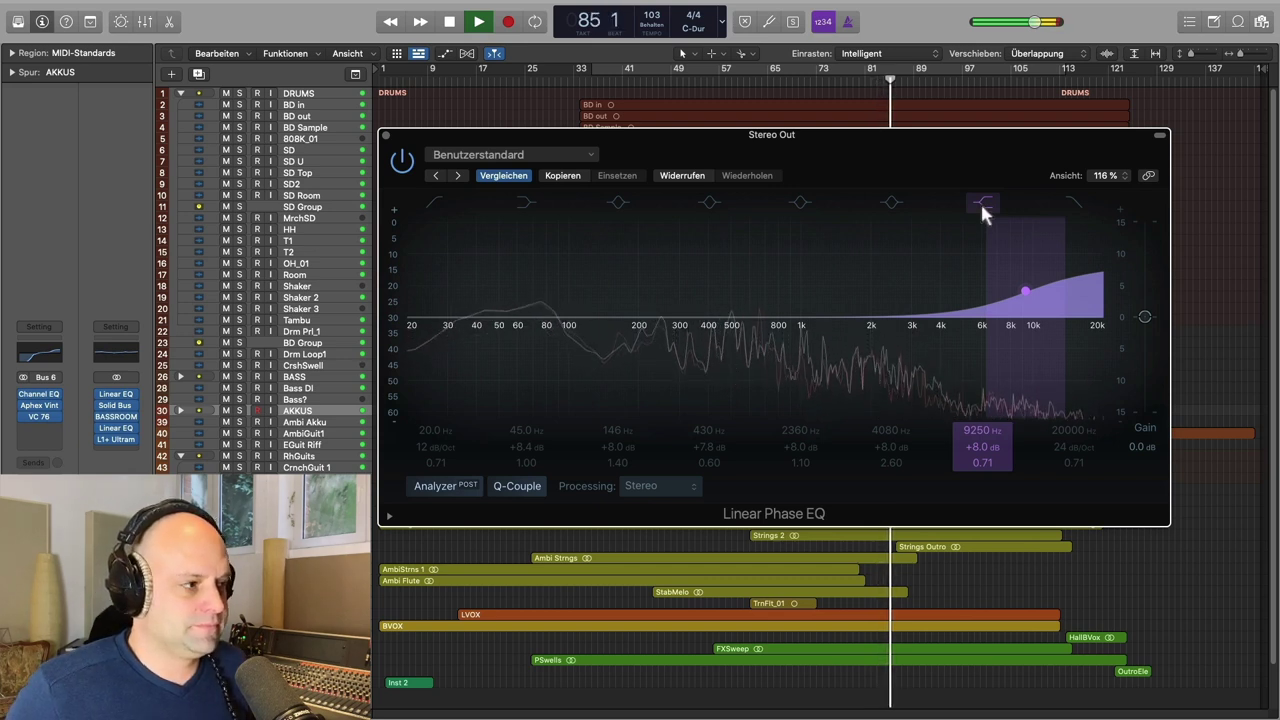
click(982, 205)
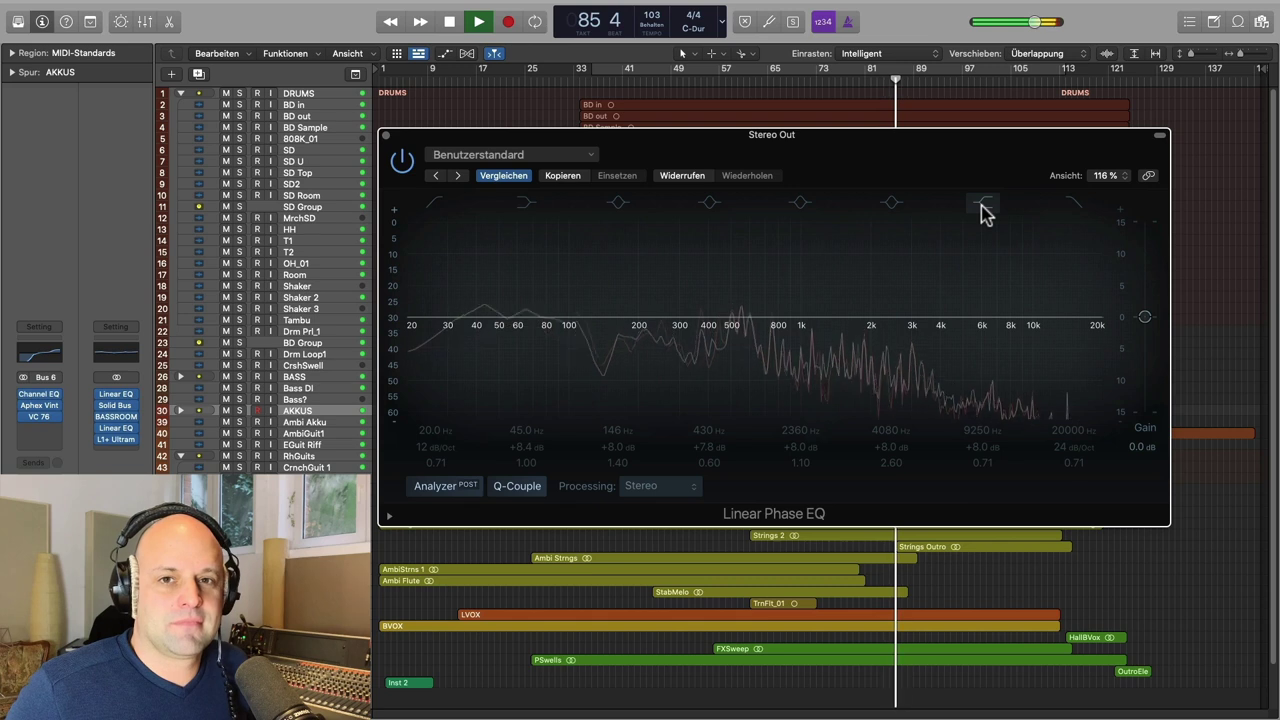
click(982, 205)
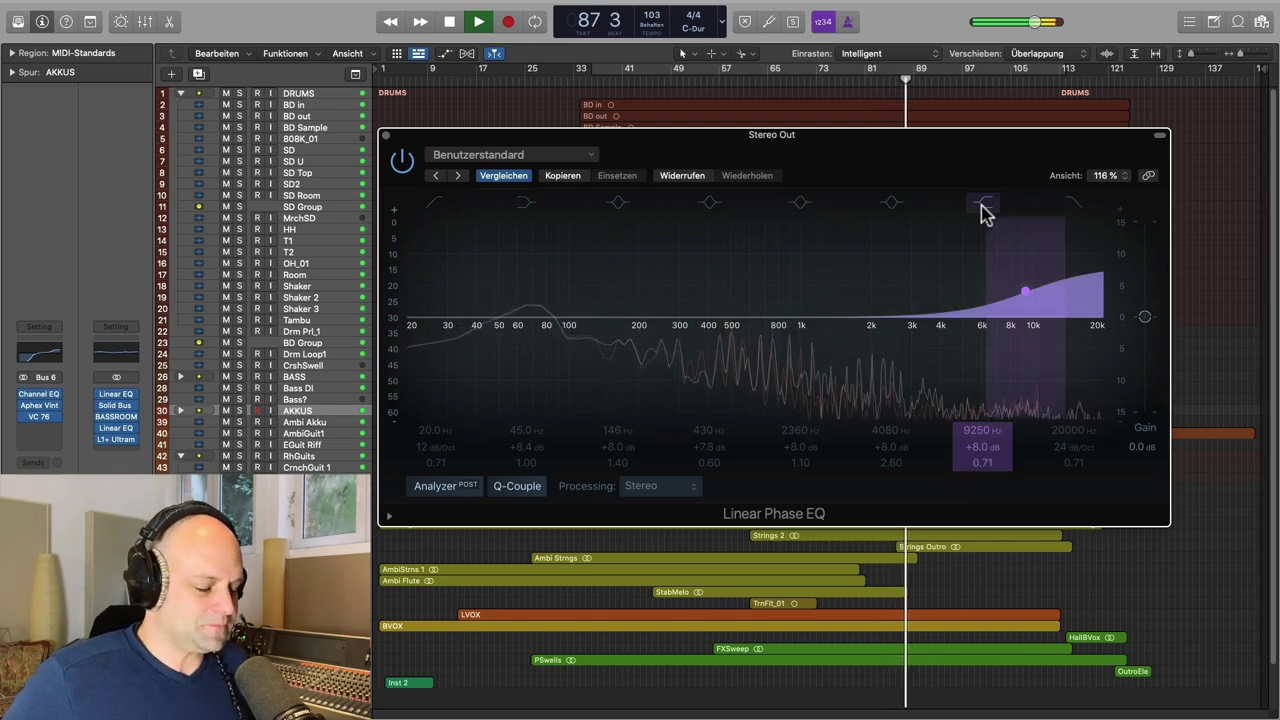
key(space)
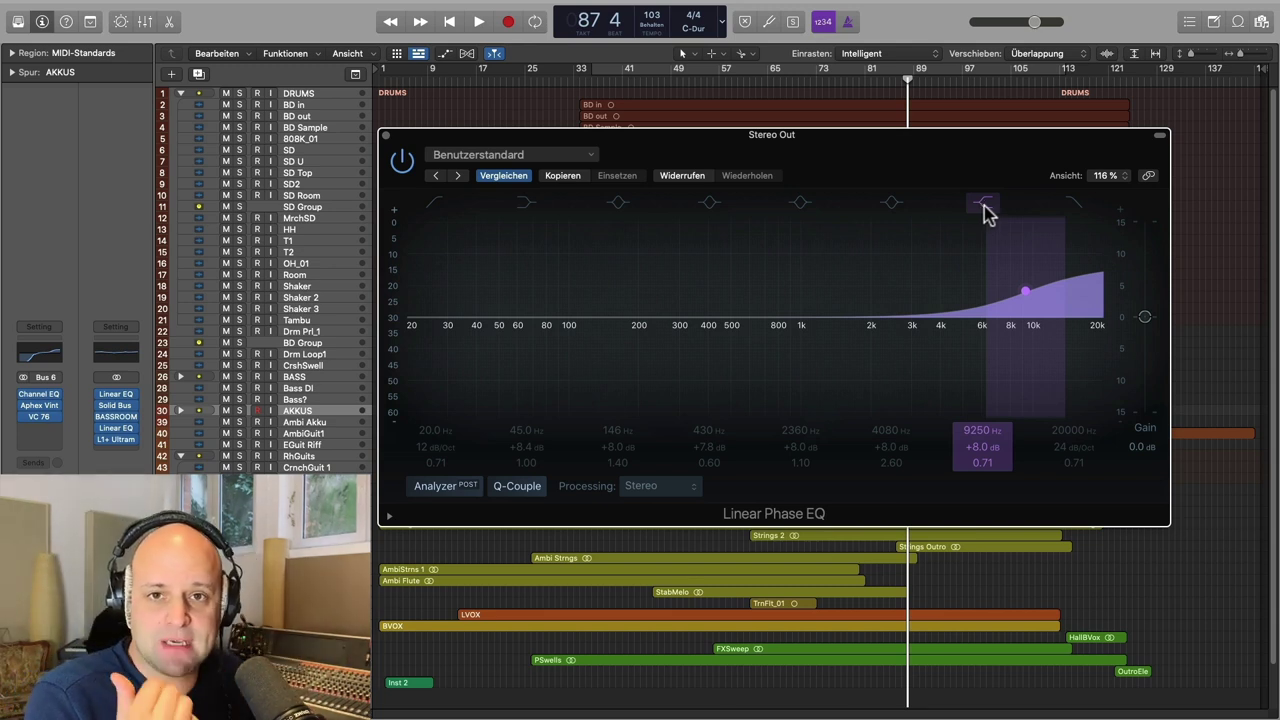
click(985, 210)
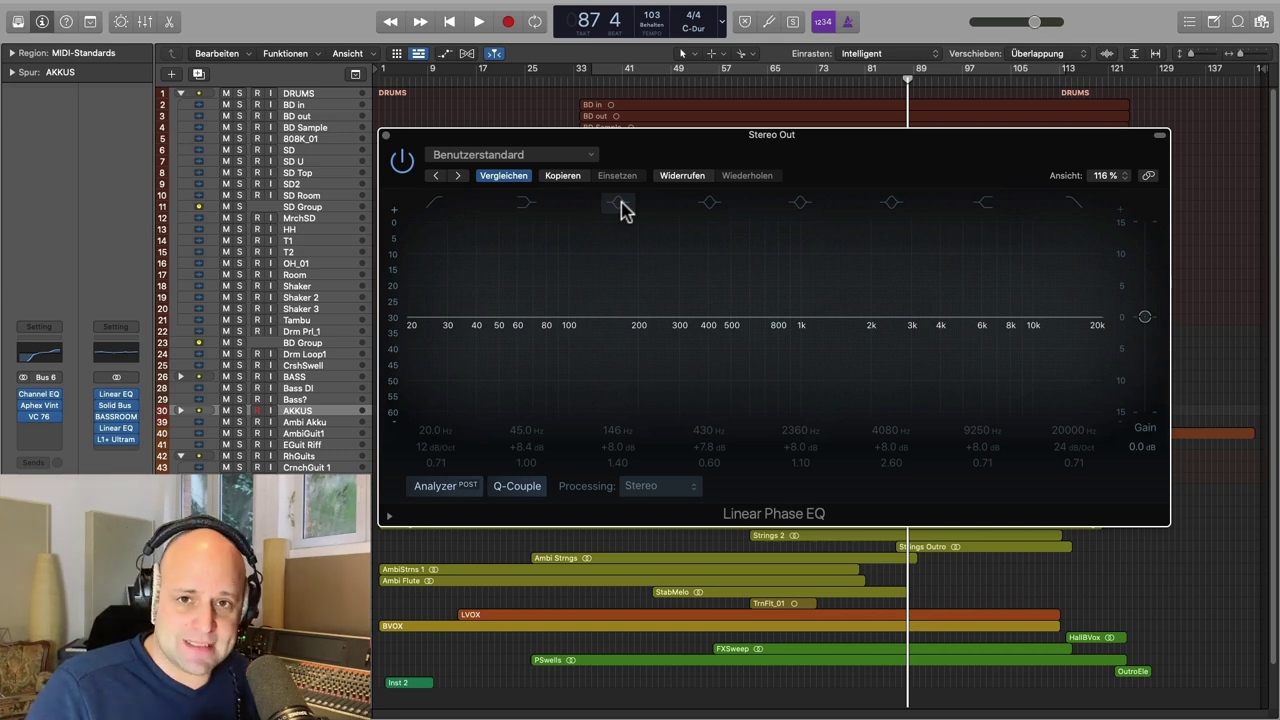
Step: Play from bar 60 with the 146 Hz band on and pull it down to a cut of about -7.8 dB at 143 Hz
click(738, 80)
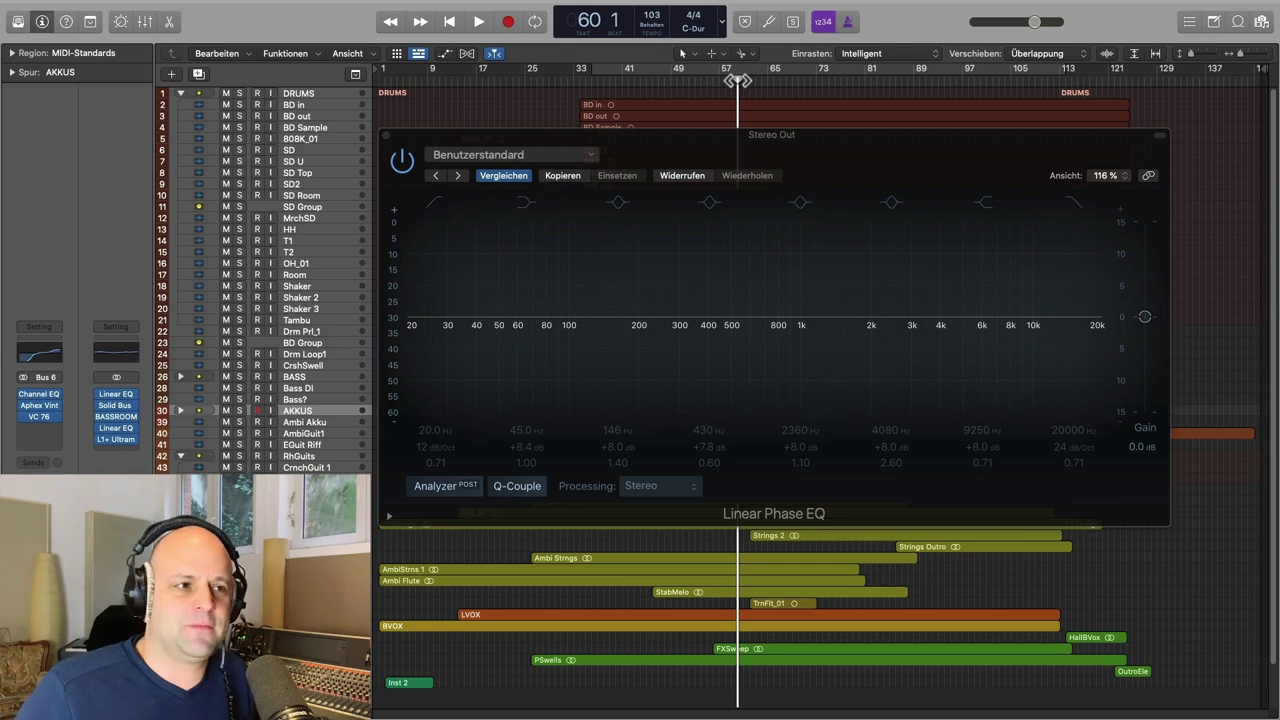
click(617, 205)
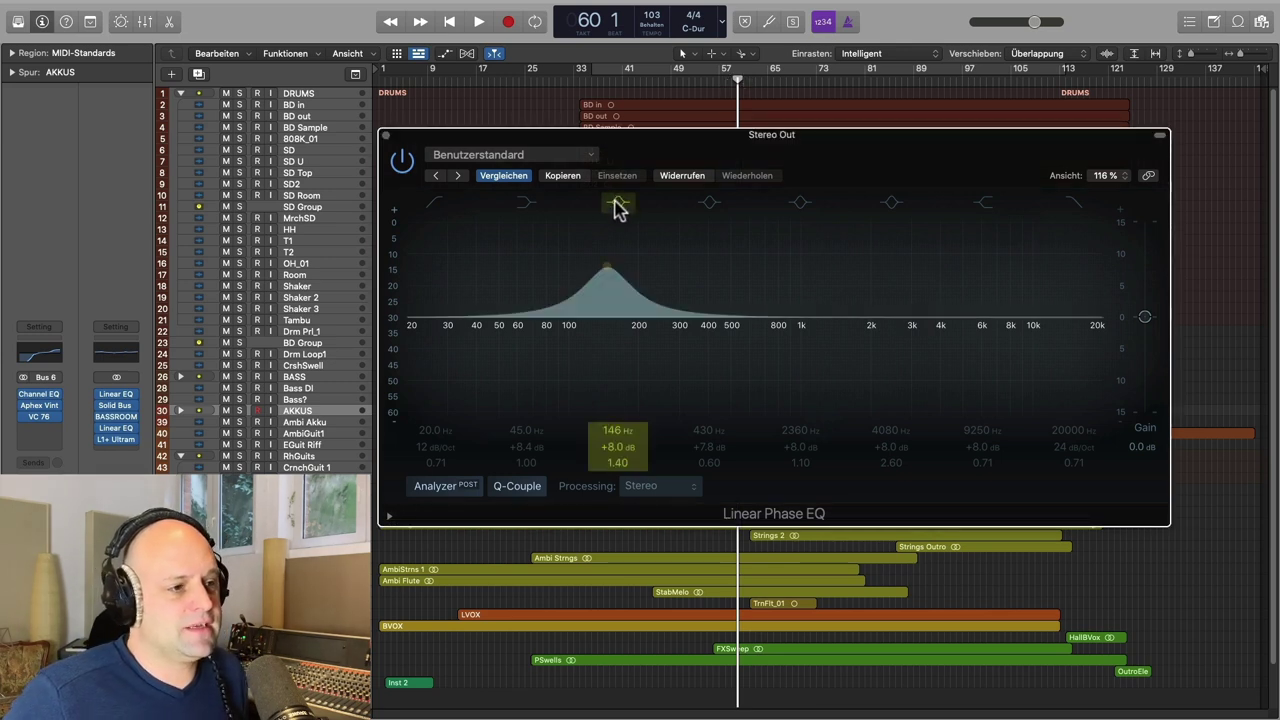
drag(608, 270, 608, 320)
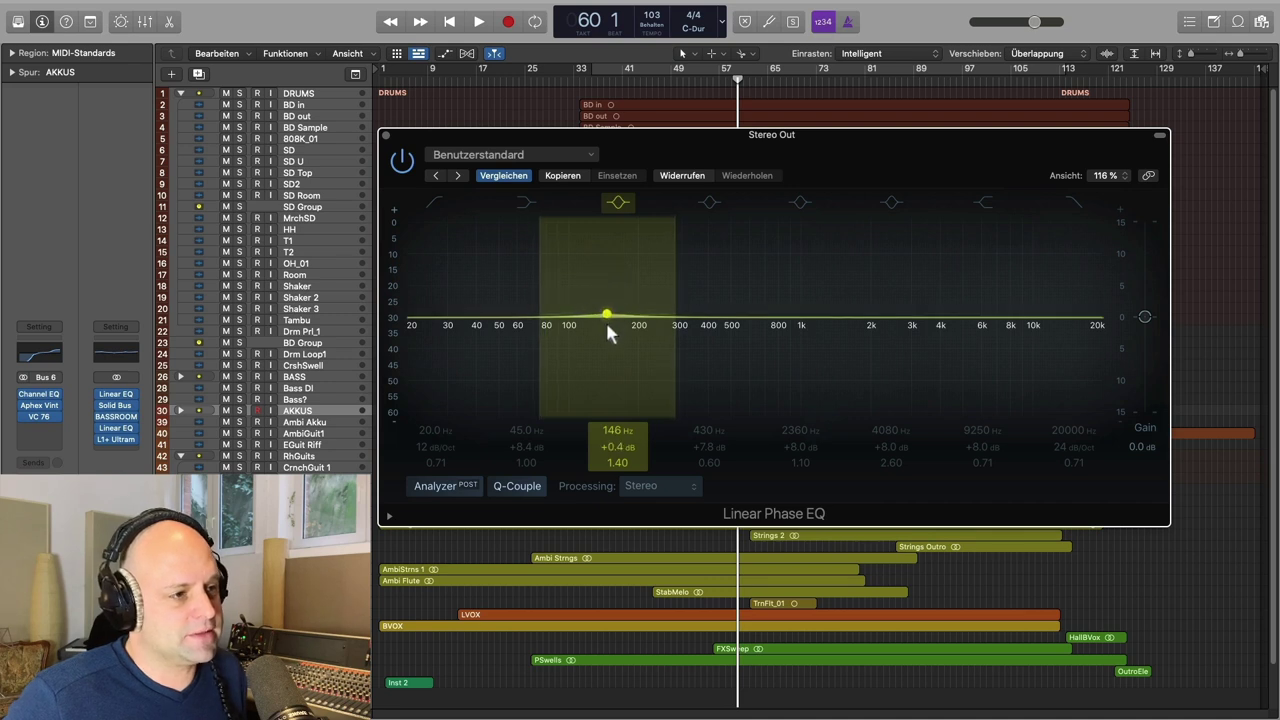
key(space)
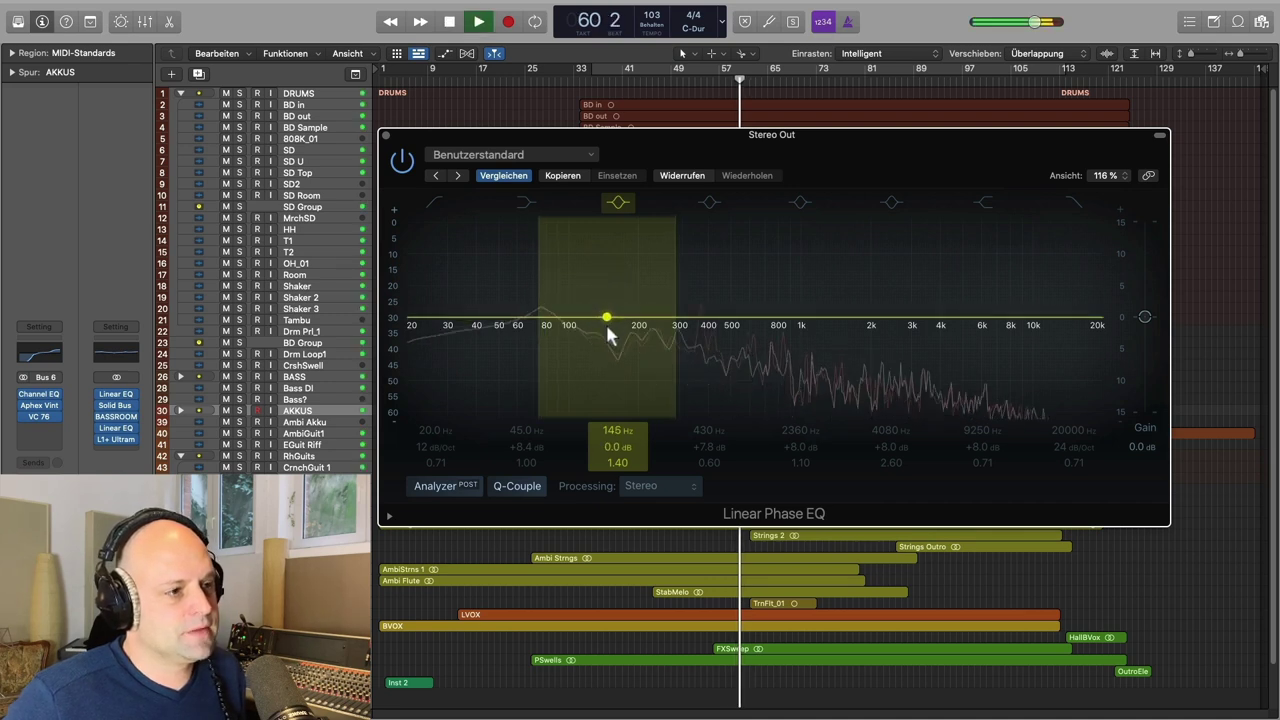
drag(607, 330, 606, 397)
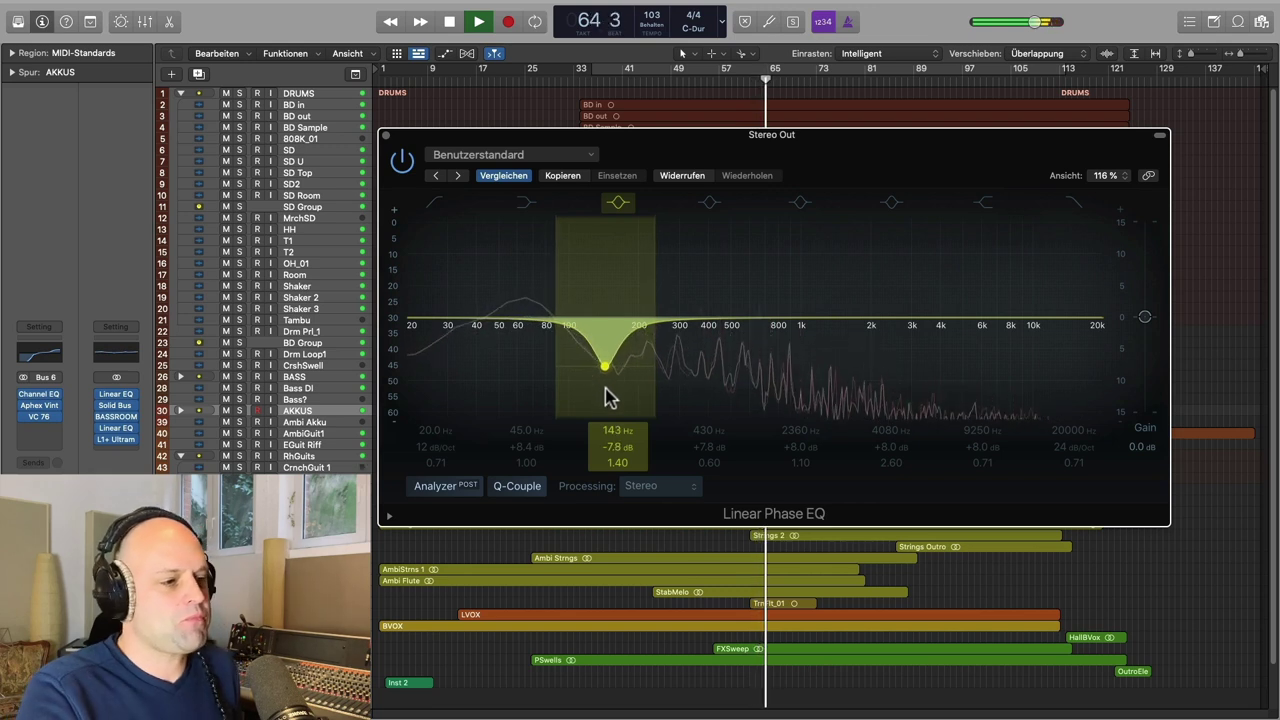
Step: Compare the mix with and without the 143 Hz cut, then stop playback and leave the band off
click(618, 202)
click(620, 201)
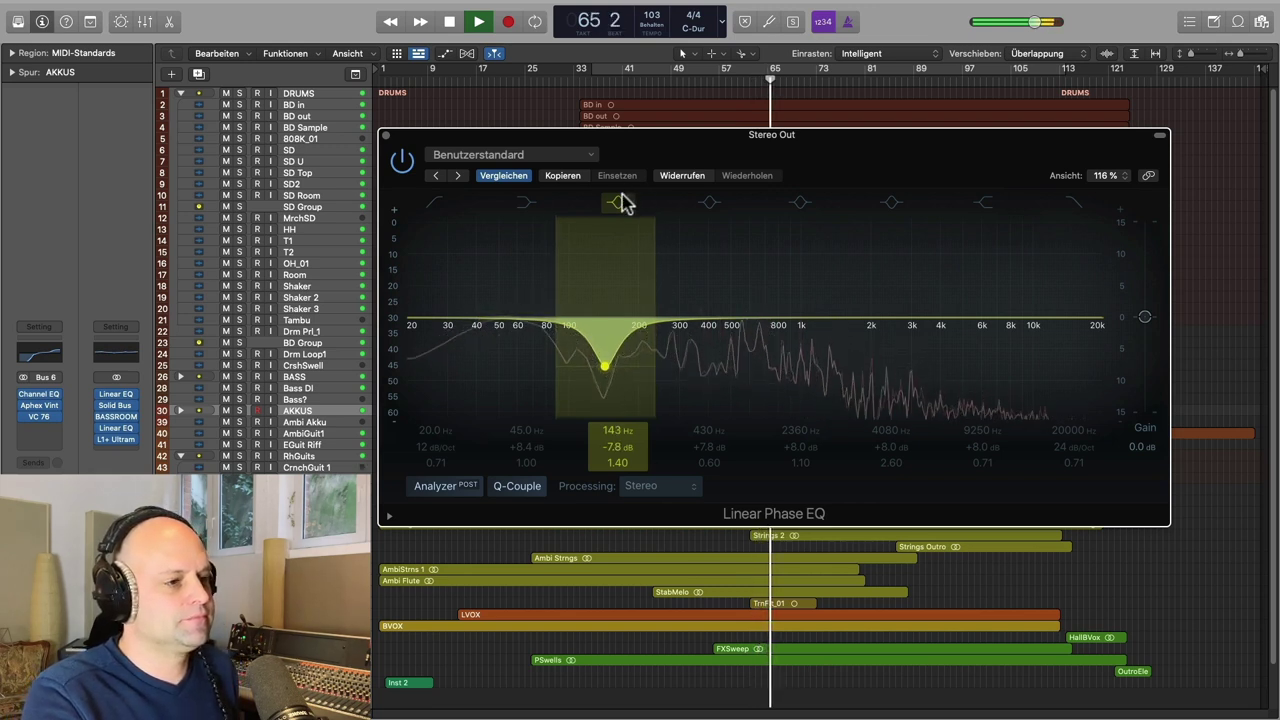
click(620, 205)
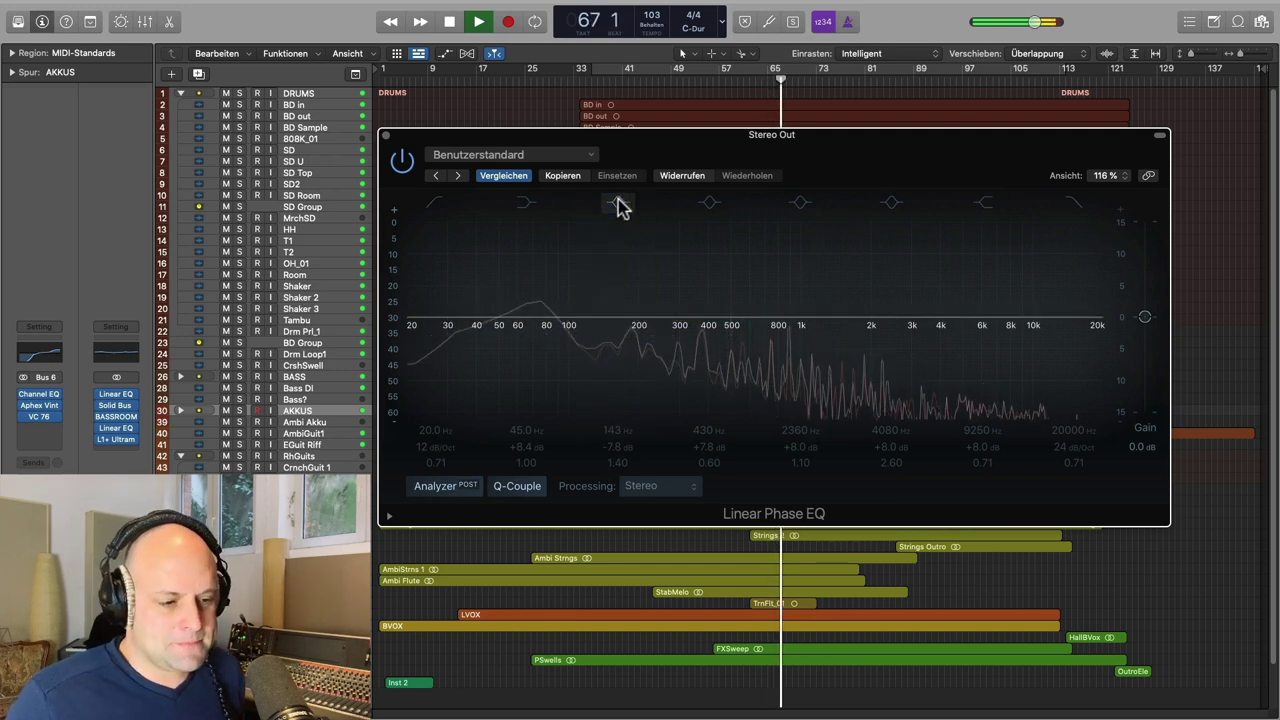
click(618, 203)
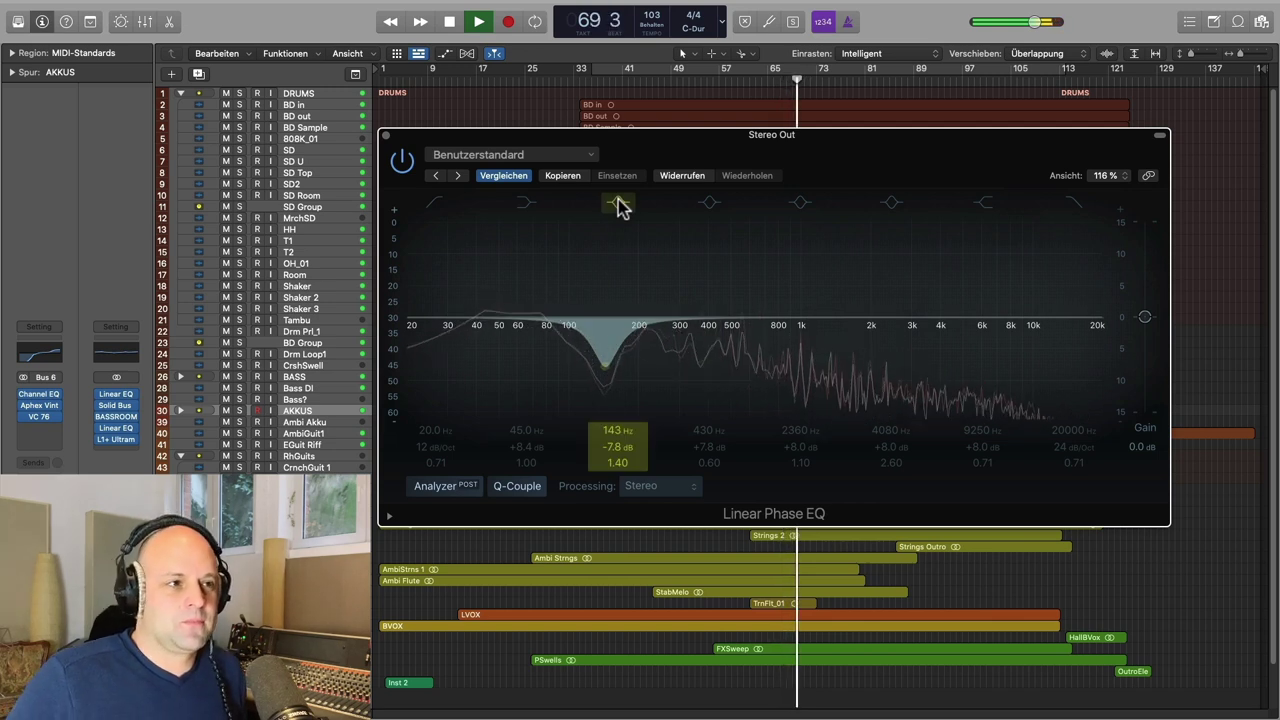
key(space)
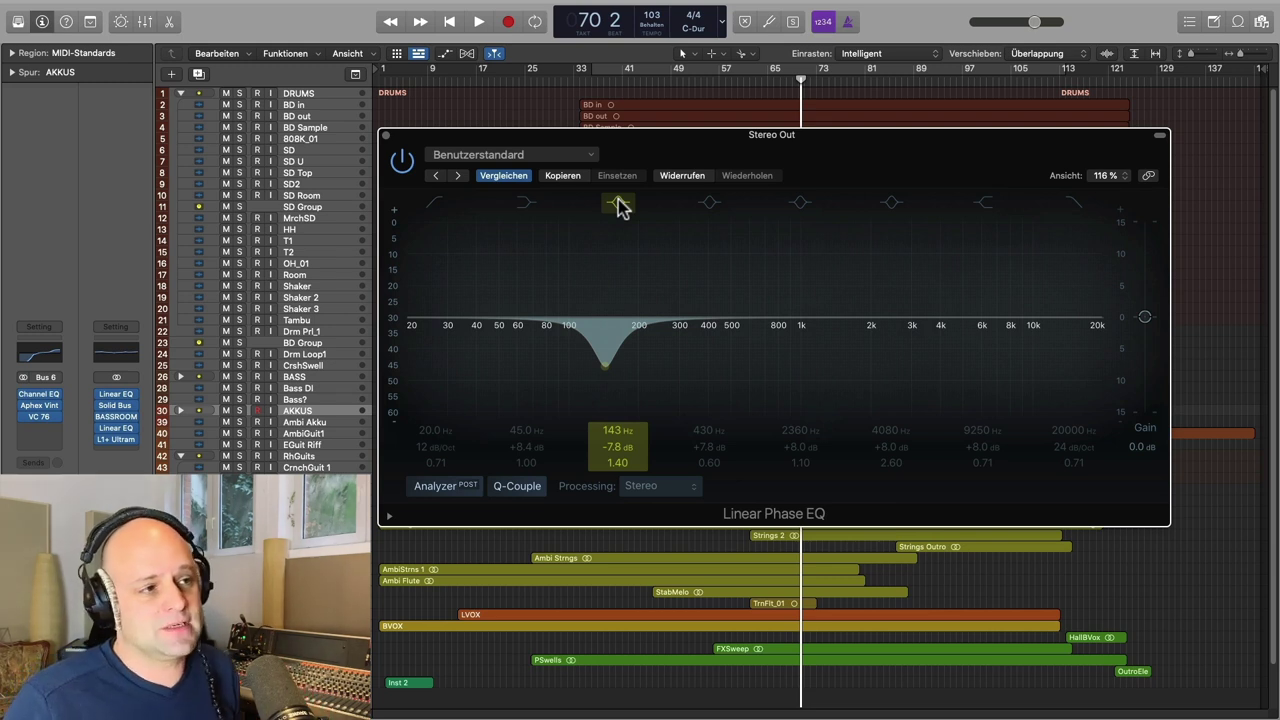
click(618, 204)
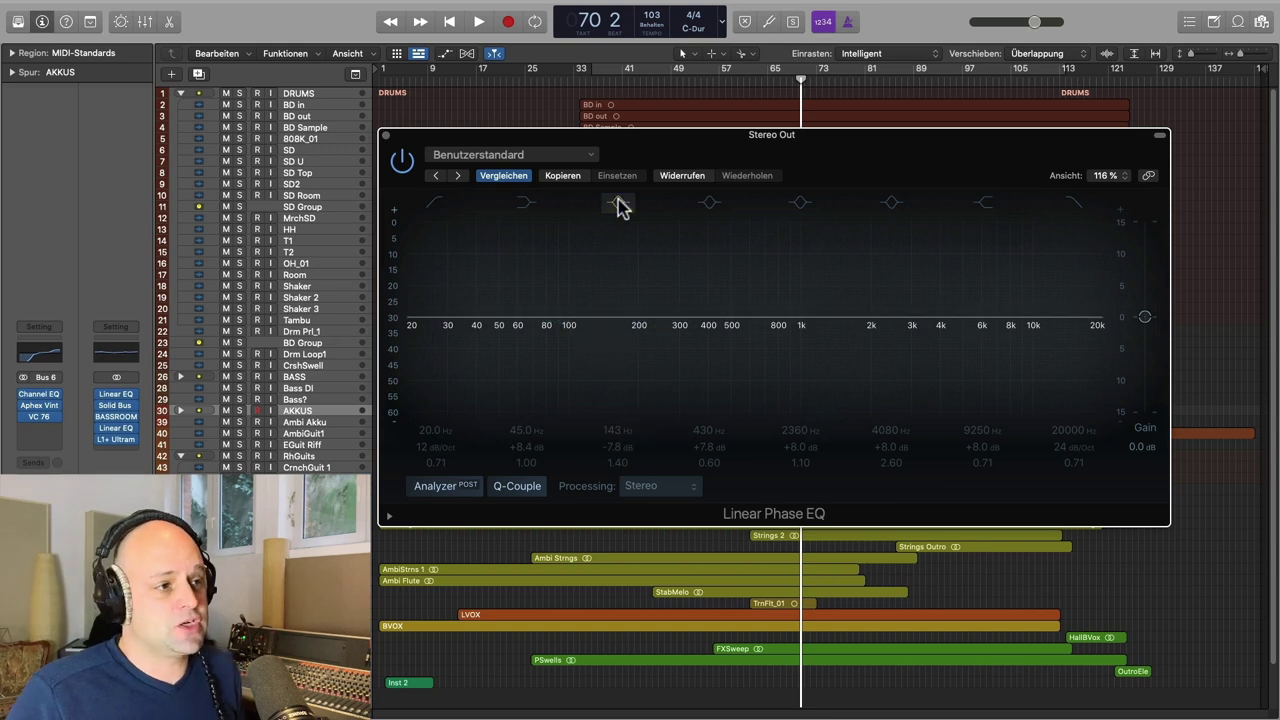
Step: Turn on the broad 430 Hz band and pull it down to about -8.0 dB at 438 Hz during playback
click(710, 204)
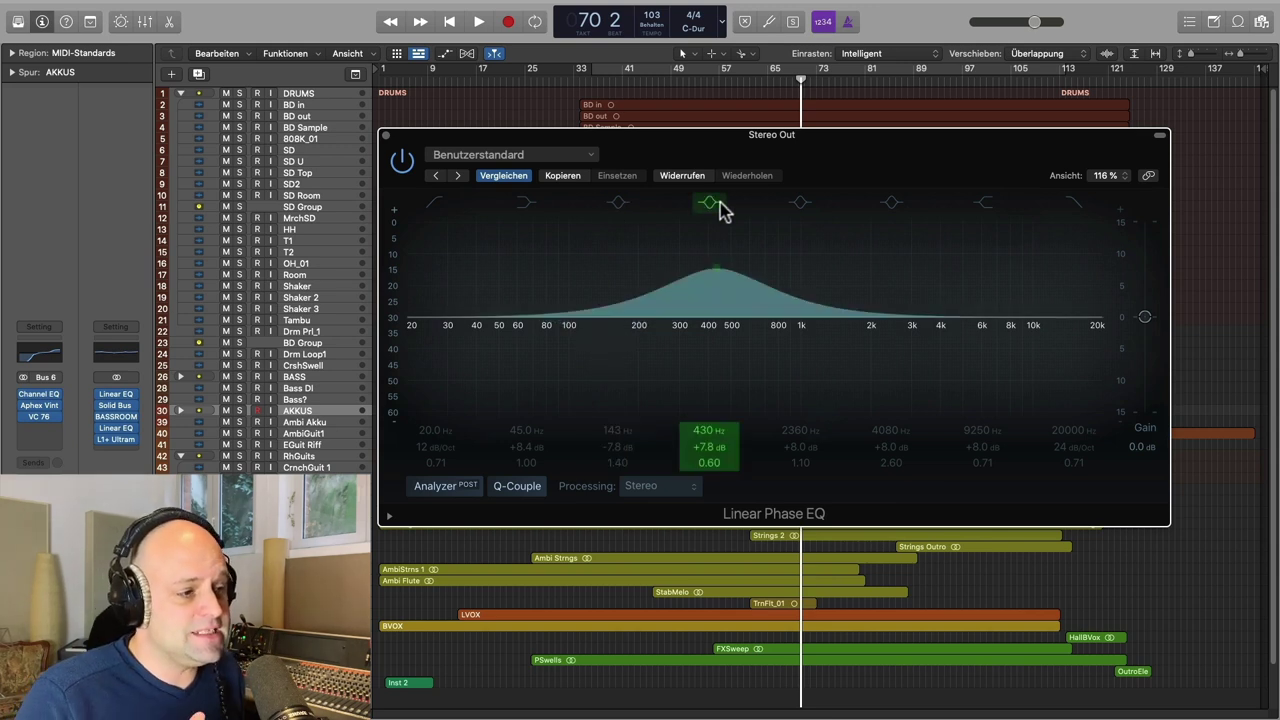
drag(716, 272, 711, 318)
key(space)
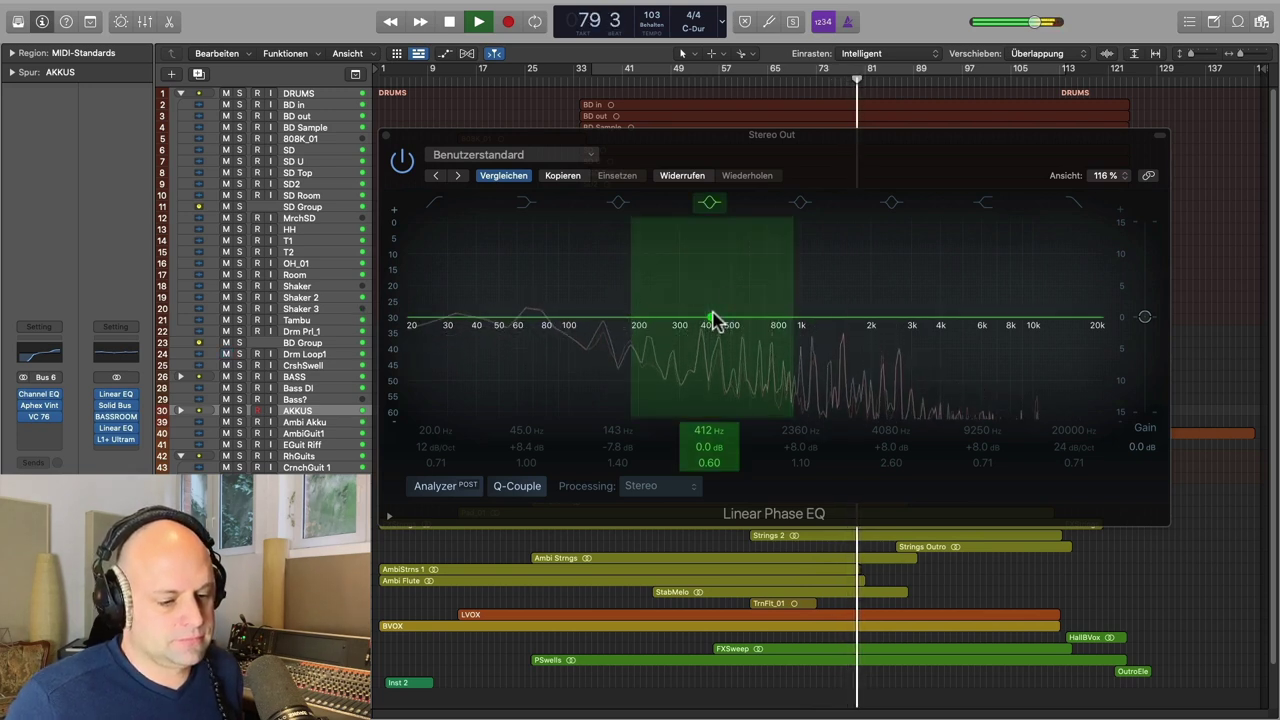
drag(711, 318, 721, 384)
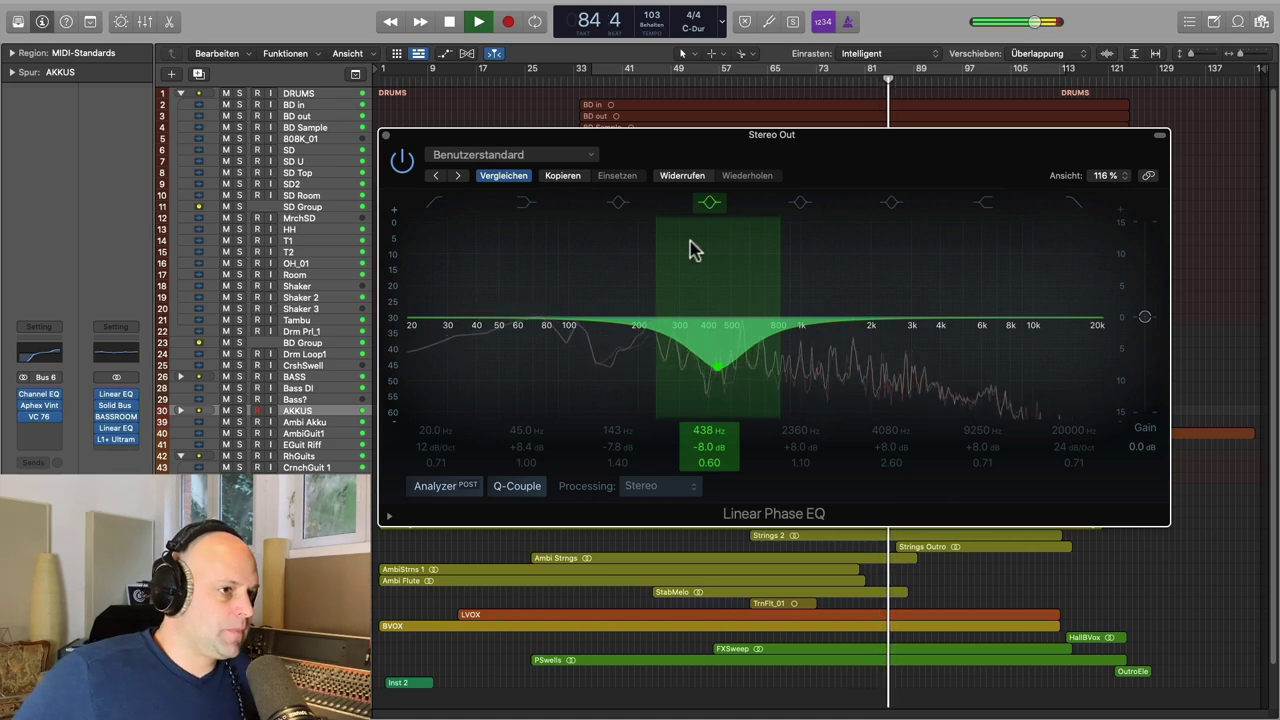
Step: Compare the mix with and without the broad 438 Hz cut, leaving the band off
click(709, 205)
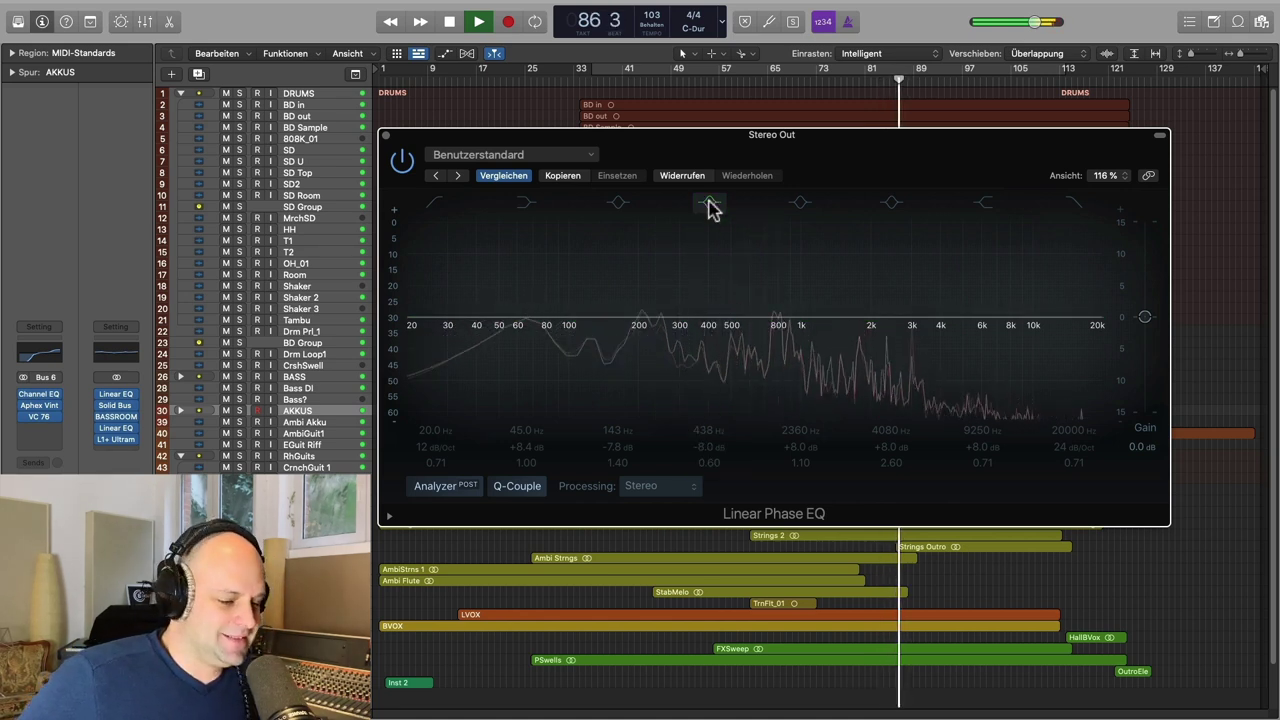
click(709, 205)
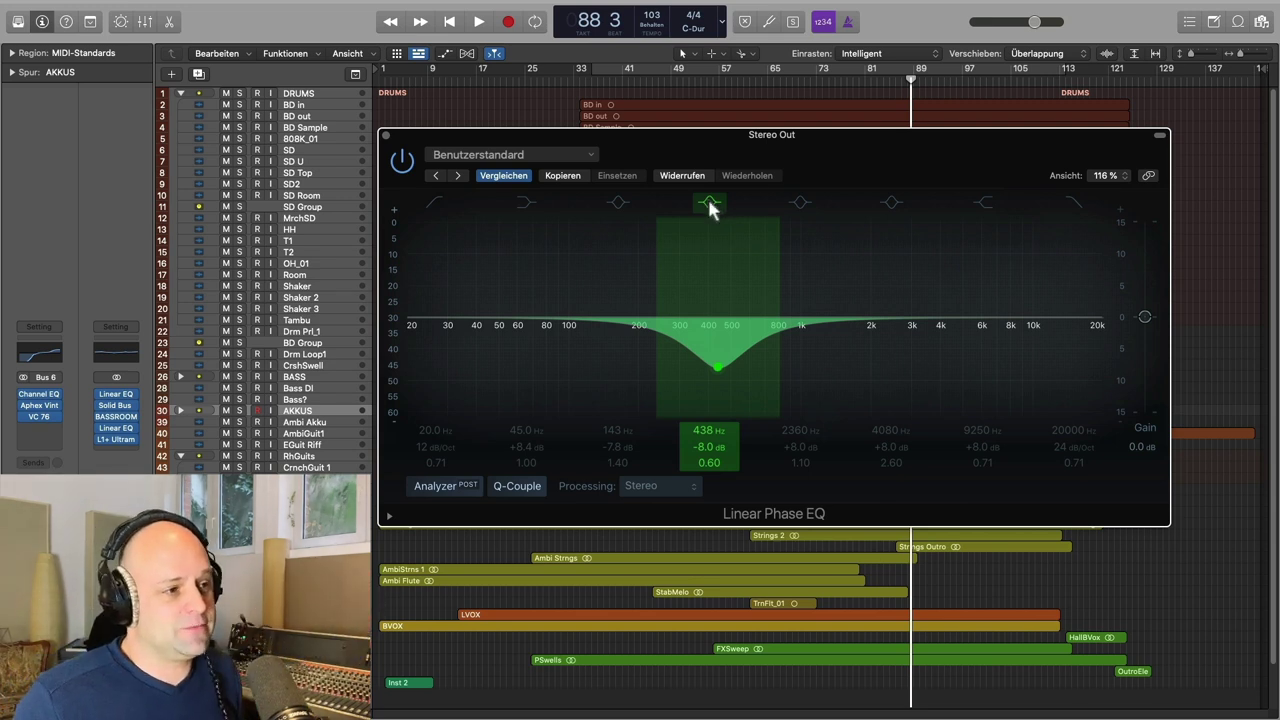
click(710, 205)
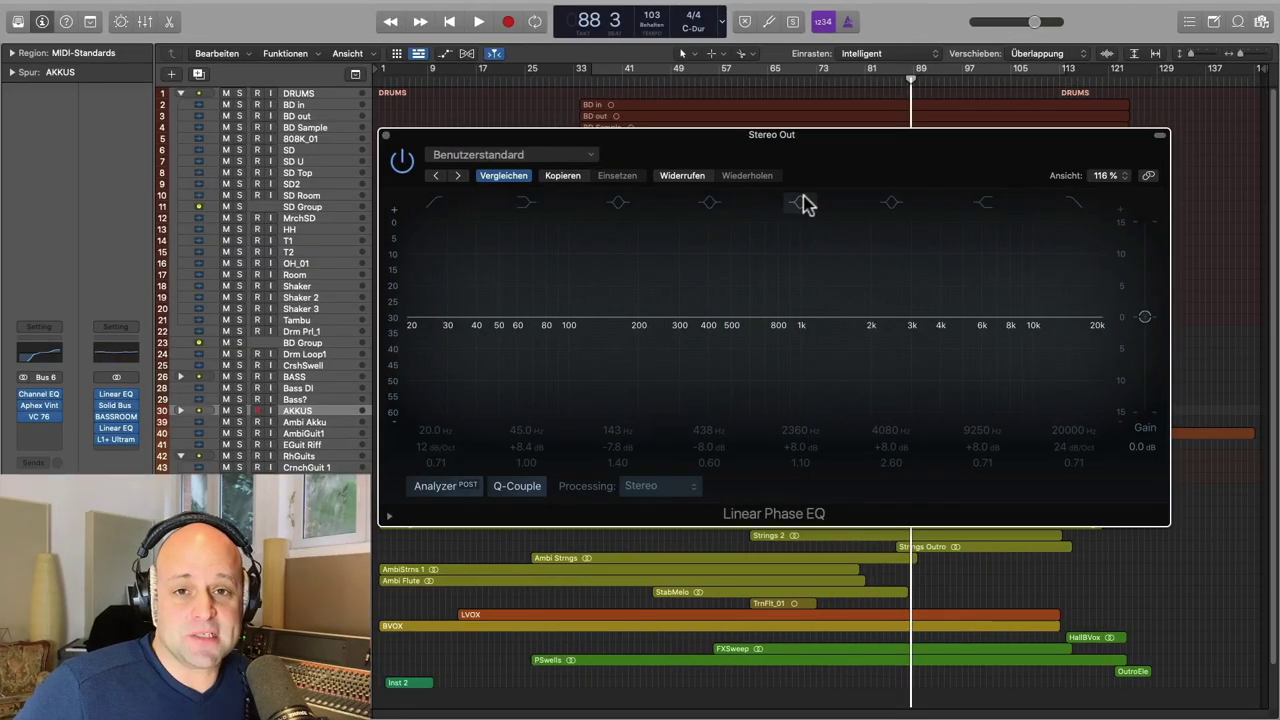
Step: Resume playback, turn on the 2360 Hz band and lower its gain to about -7.7 dB
key(space)
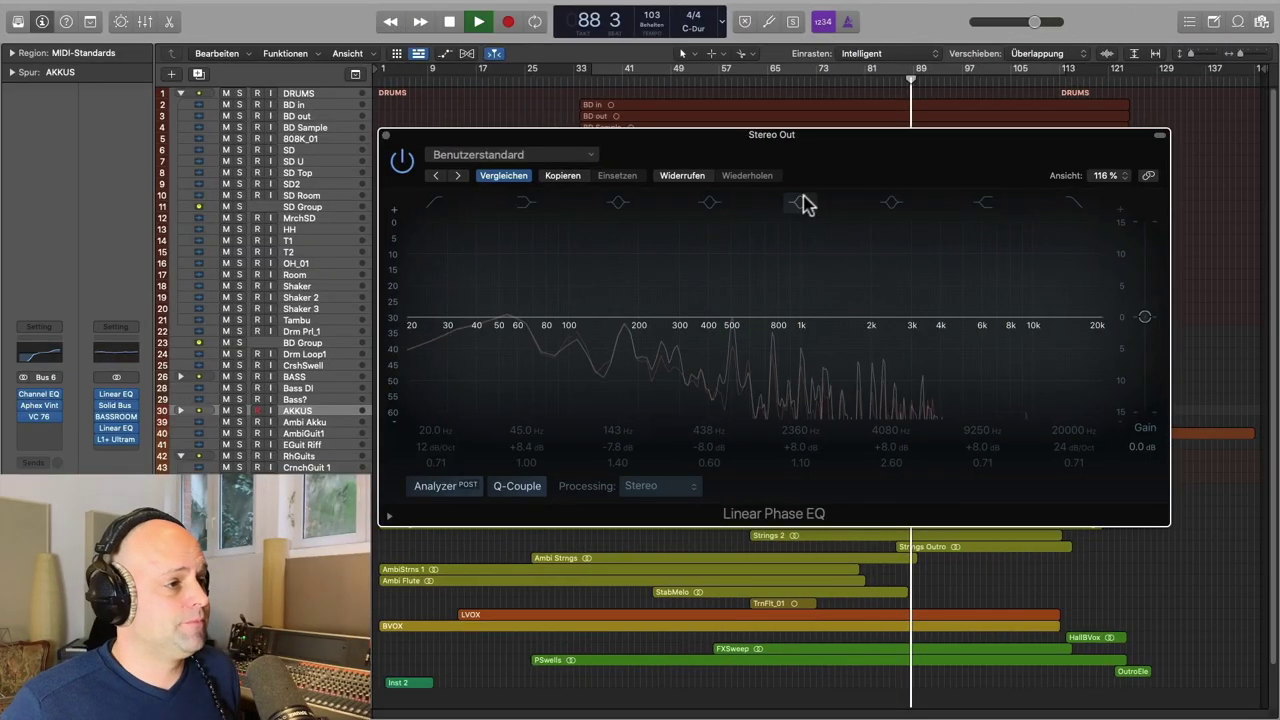
click(804, 203)
drag(890, 272, 894, 394)
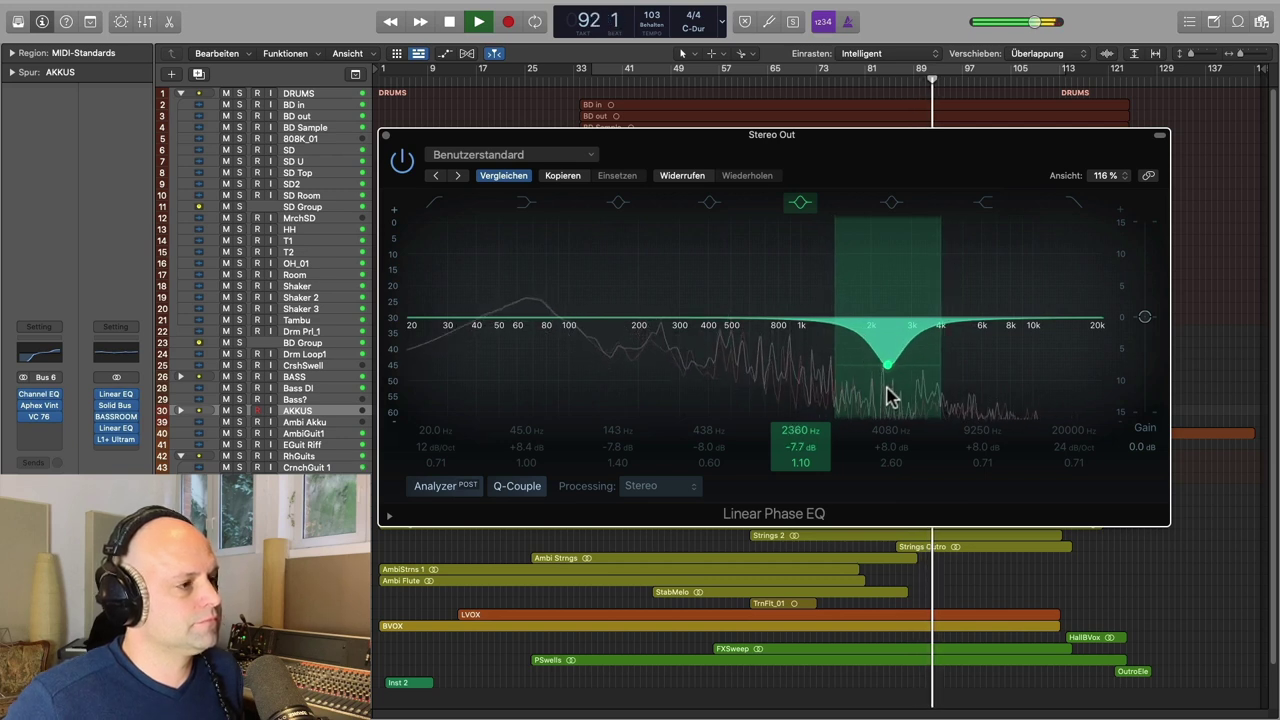
Step: Compare the mix with and without the 2360 Hz cut, stop playback and leave the band off
click(804, 205)
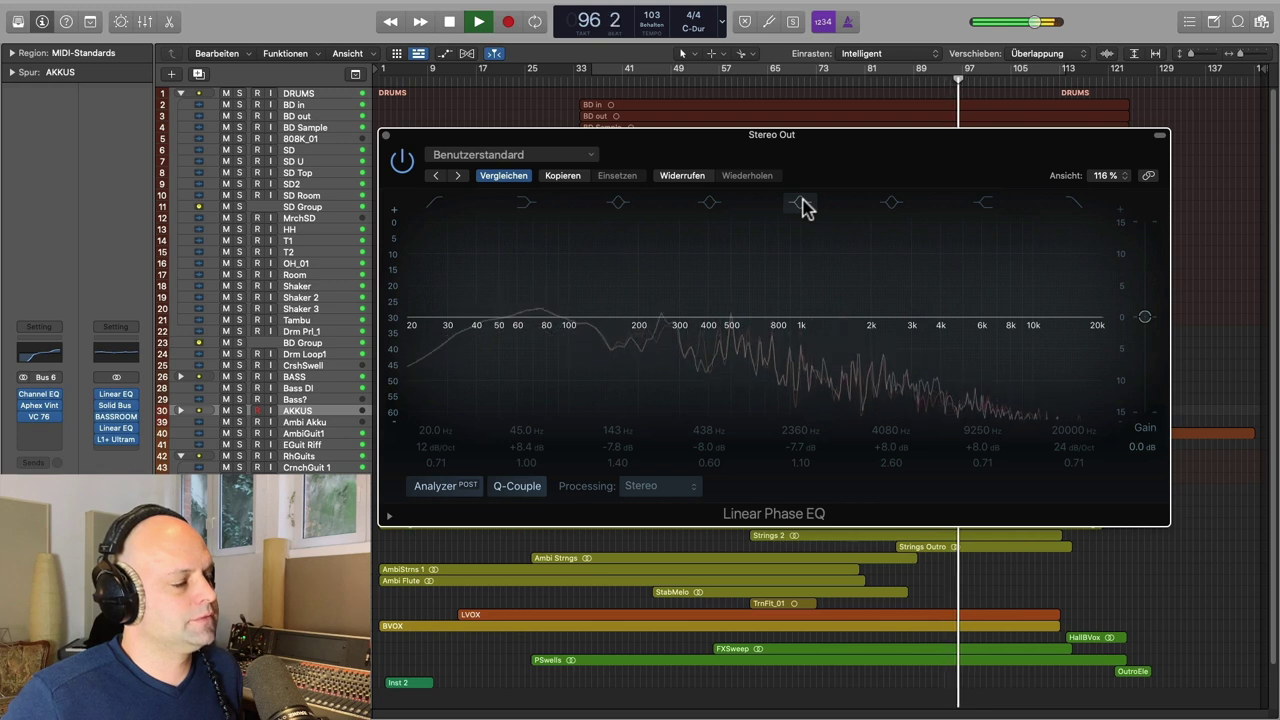
click(804, 205)
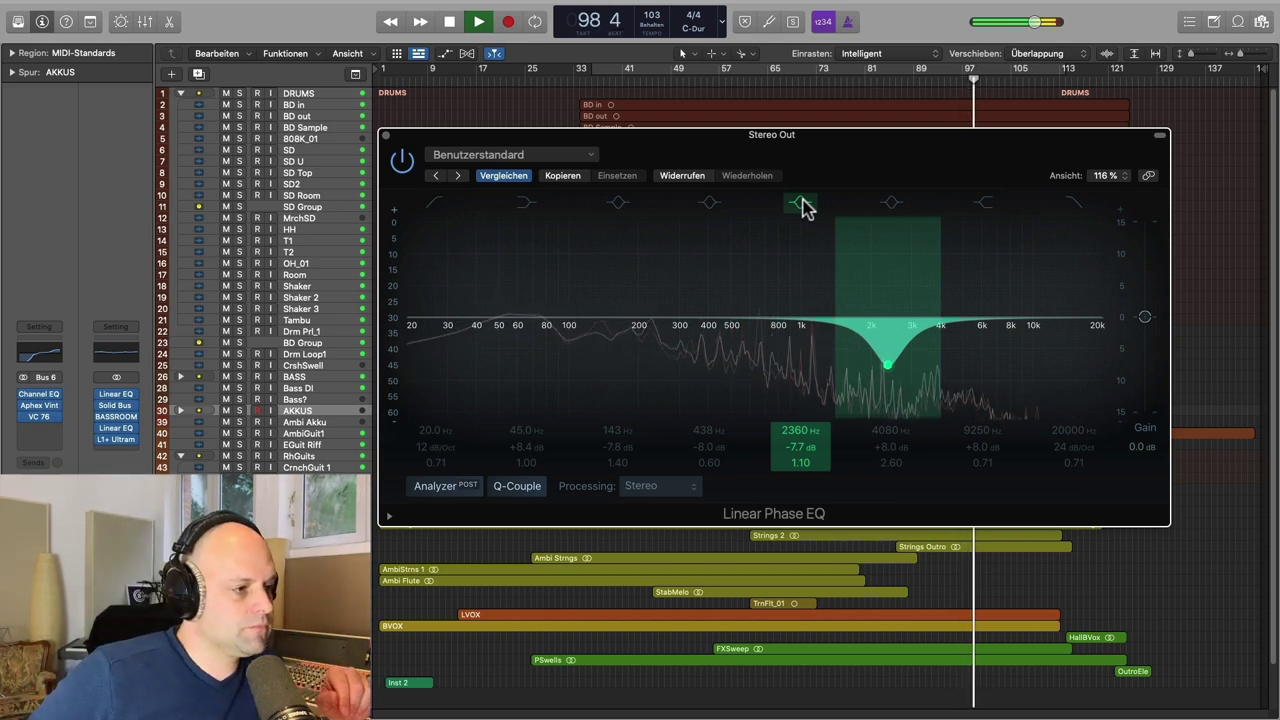
key(space)
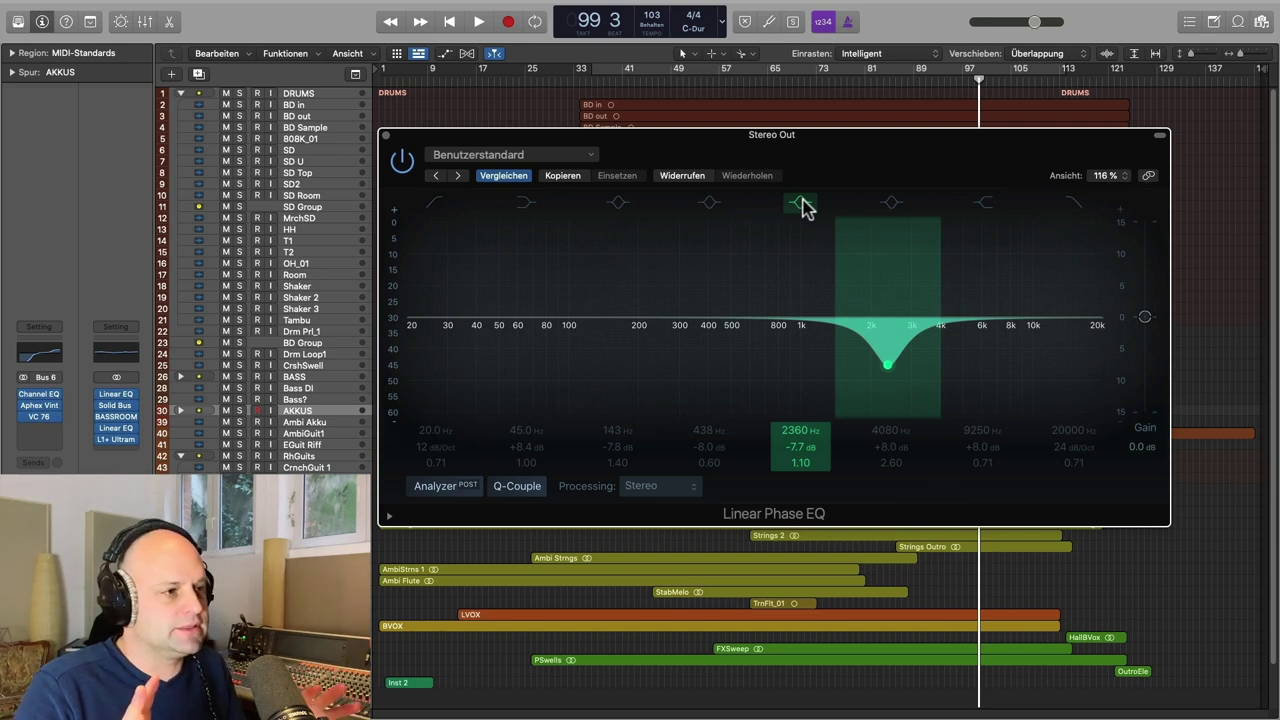
click(803, 204)
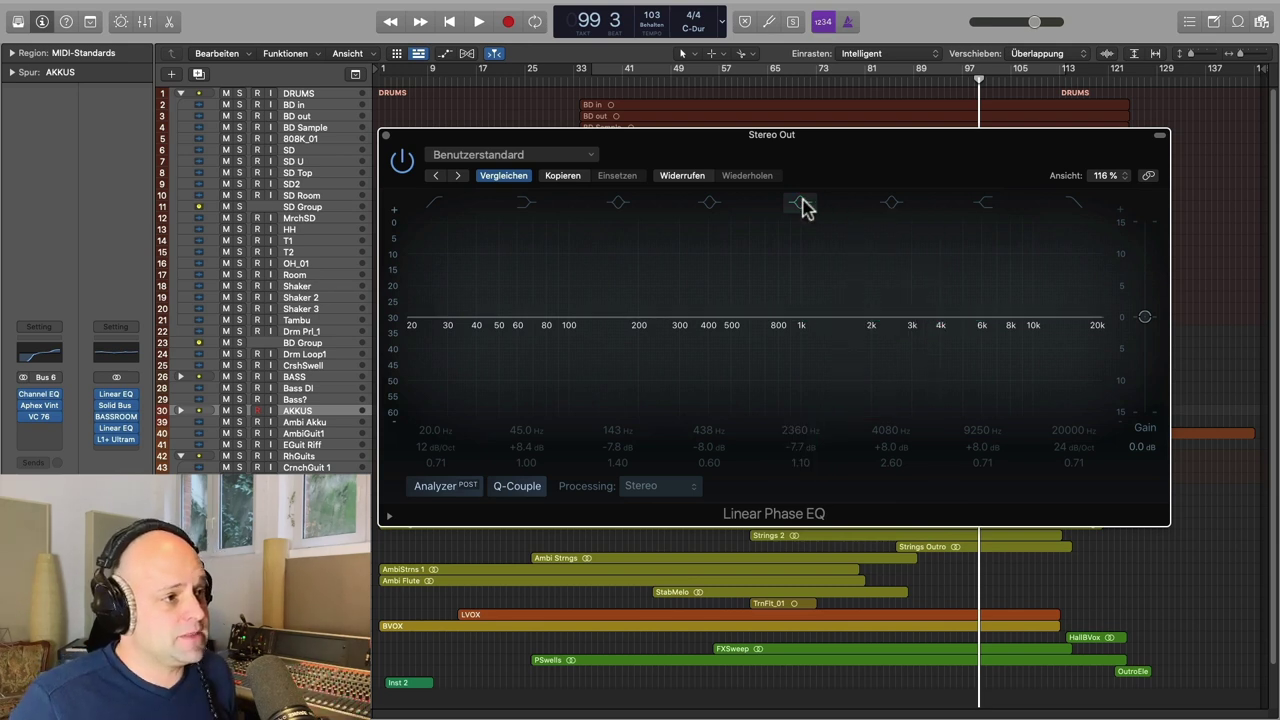
Step: Turn on the 4080 Hz band during playback and reshape it into a cut of about -7.9 dB at 3860 Hz with a Q of 1.50
click(891, 205)
key(space)
drag(947, 268, 937, 380)
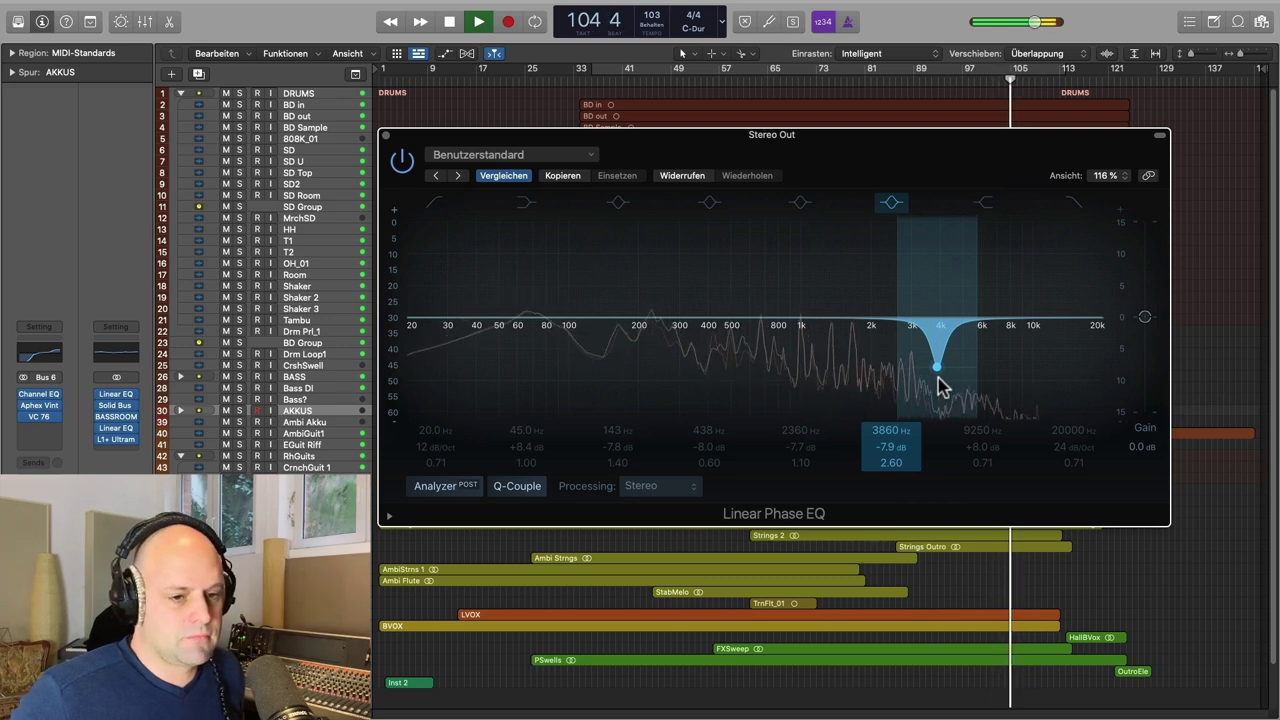
drag(899, 446, 899, 446)
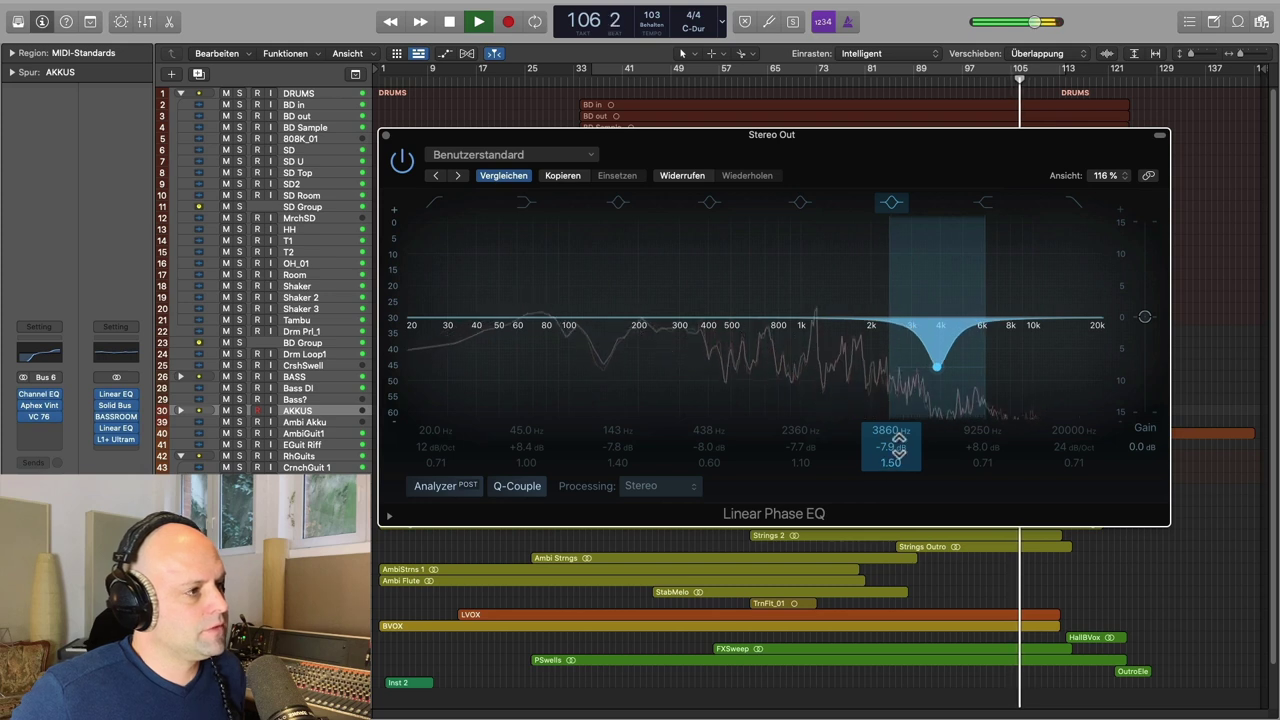
Step: Compare the mix with and without the 3860 Hz cut, stopping playback with the band on
click(890, 204)
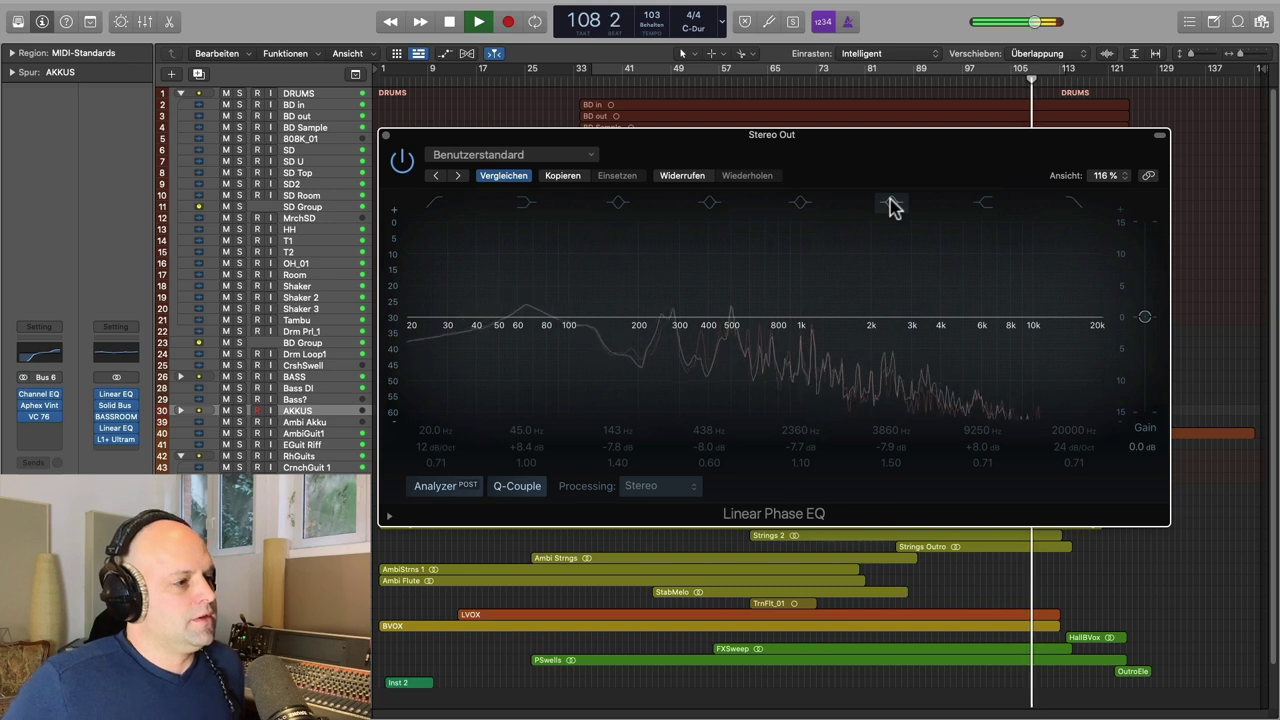
click(892, 204)
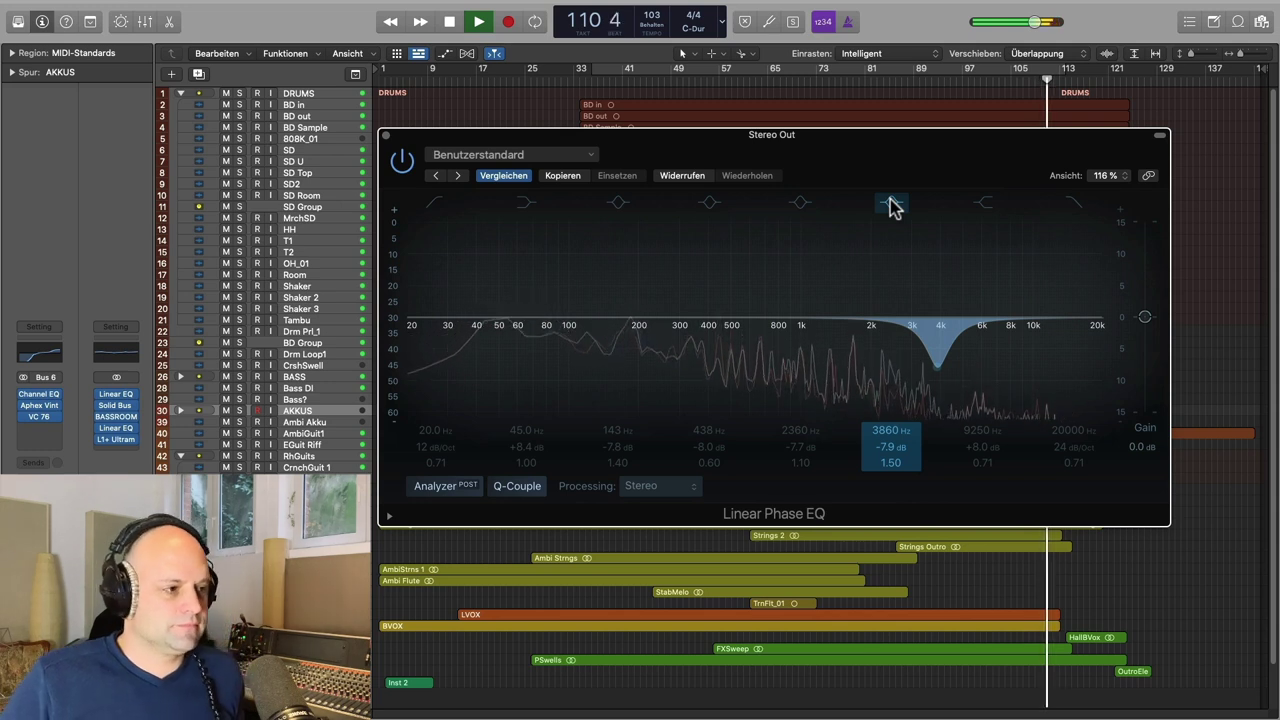
key(space)
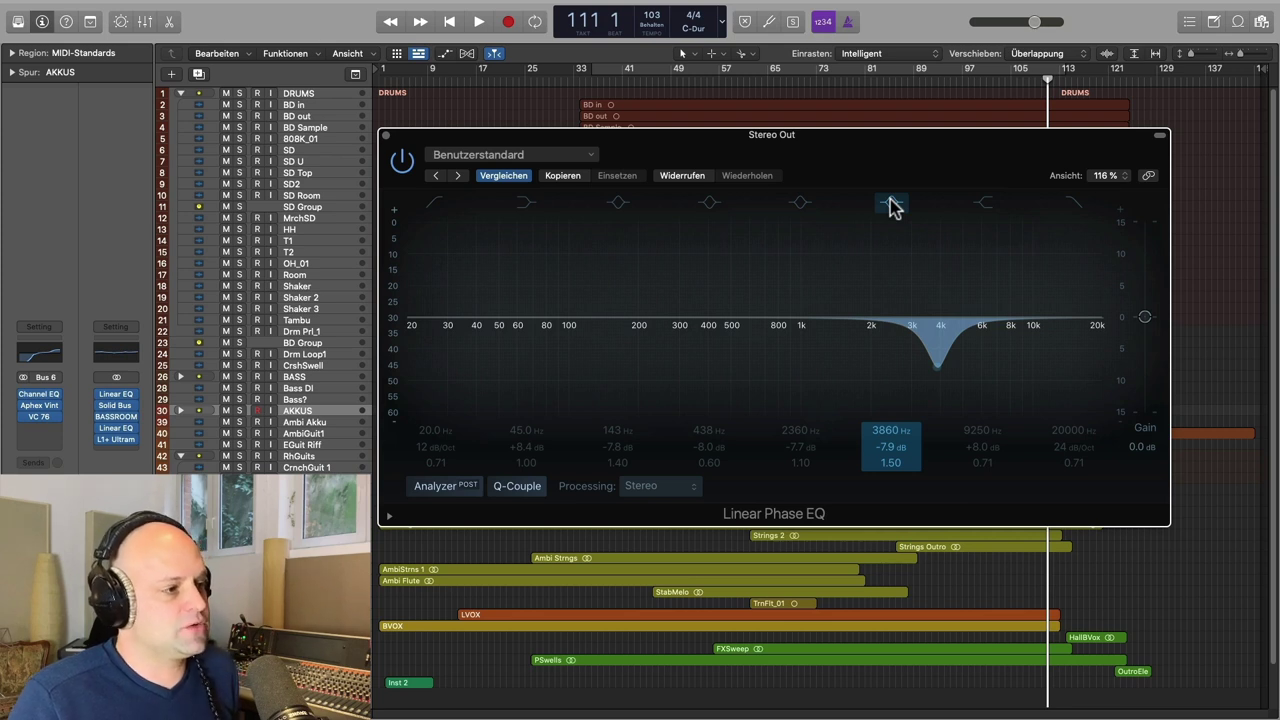
Step: Turn off the 3860 Hz band, turn on the high shelf and reshape it during playback into a cut of about -10.6 dB at 8300 Hz
click(891, 204)
click(987, 204)
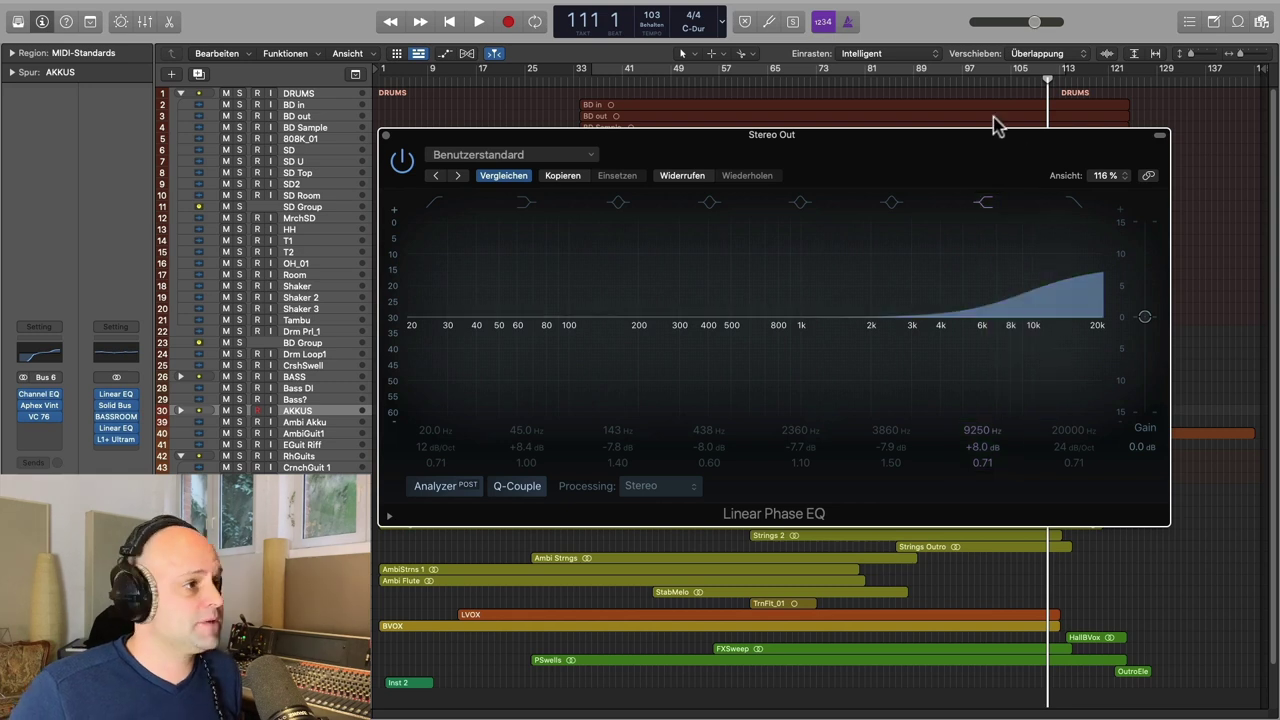
key(space)
drag(1023, 289, 1016, 389)
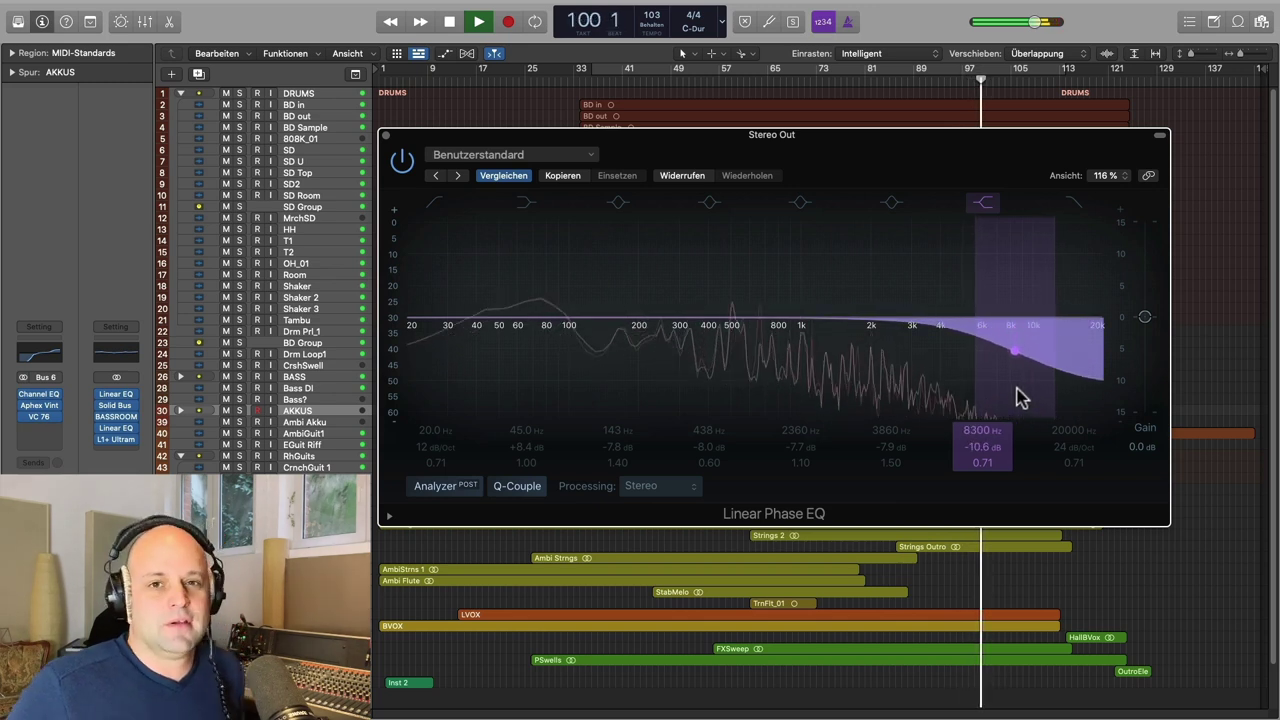
Step: Compare the mix with and without the 8300 Hz high-shelf cut, stopping playback with the band on
click(986, 205)
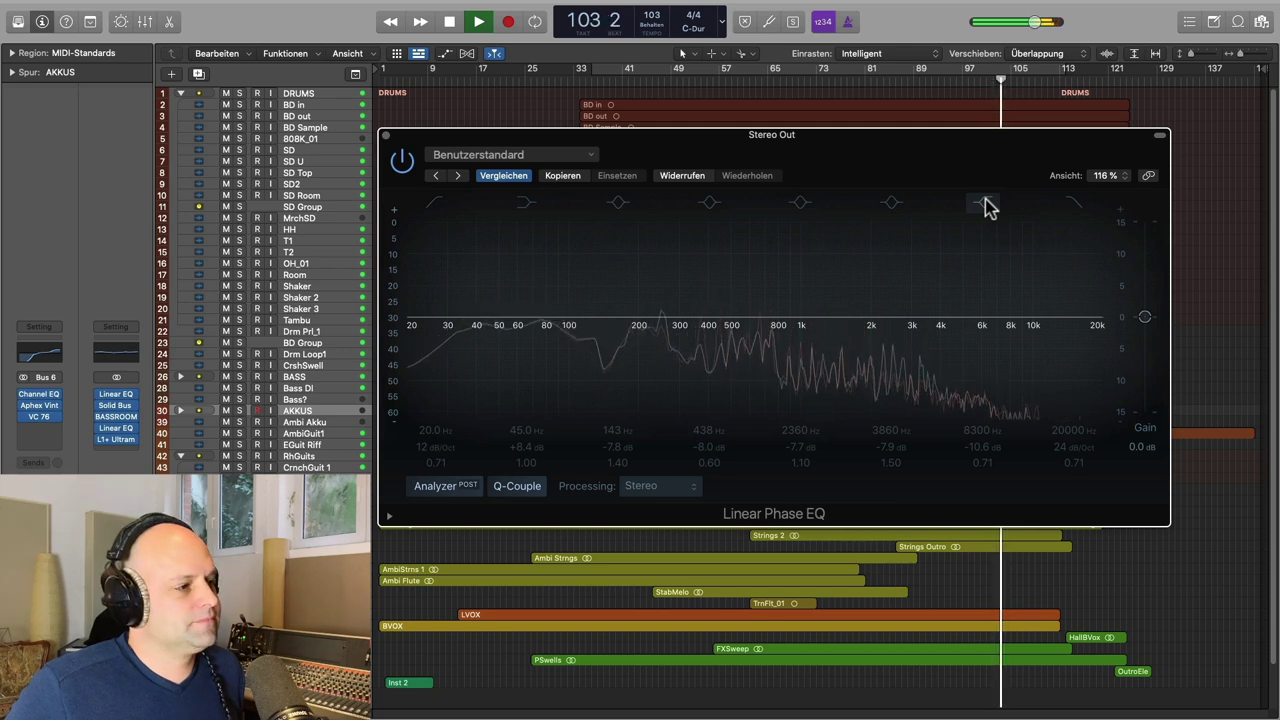
click(986, 205)
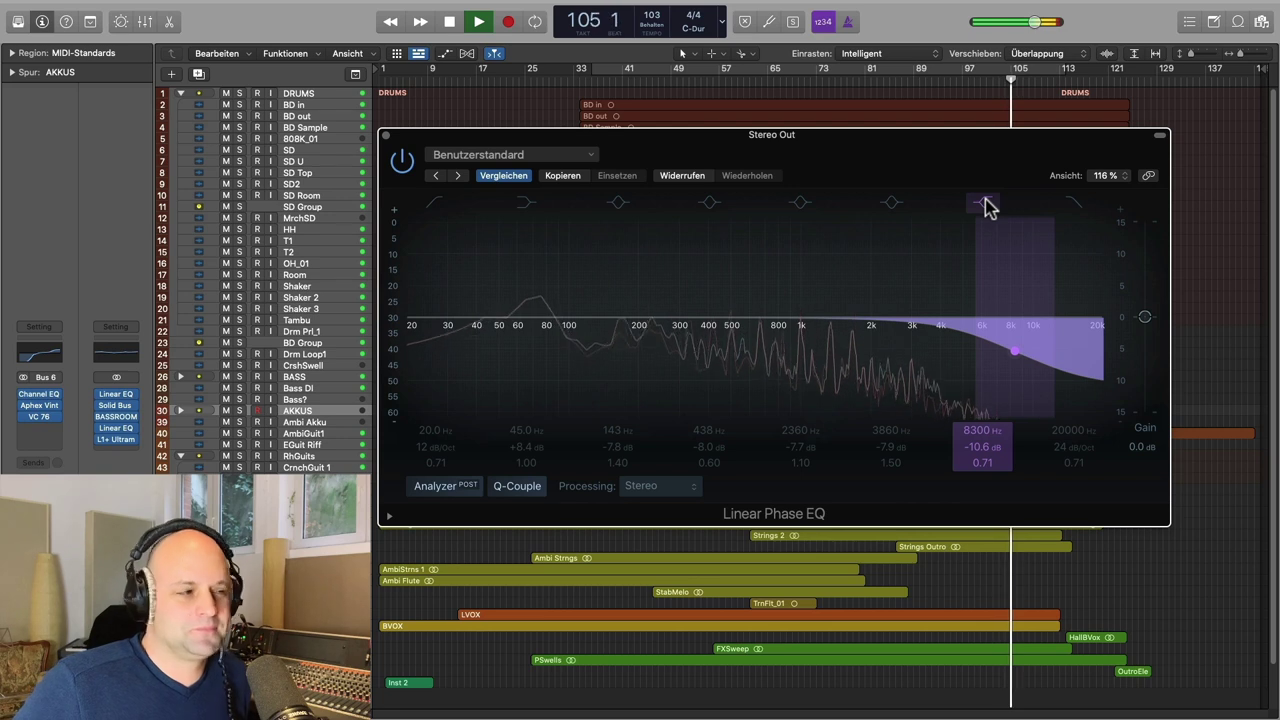
key(space)
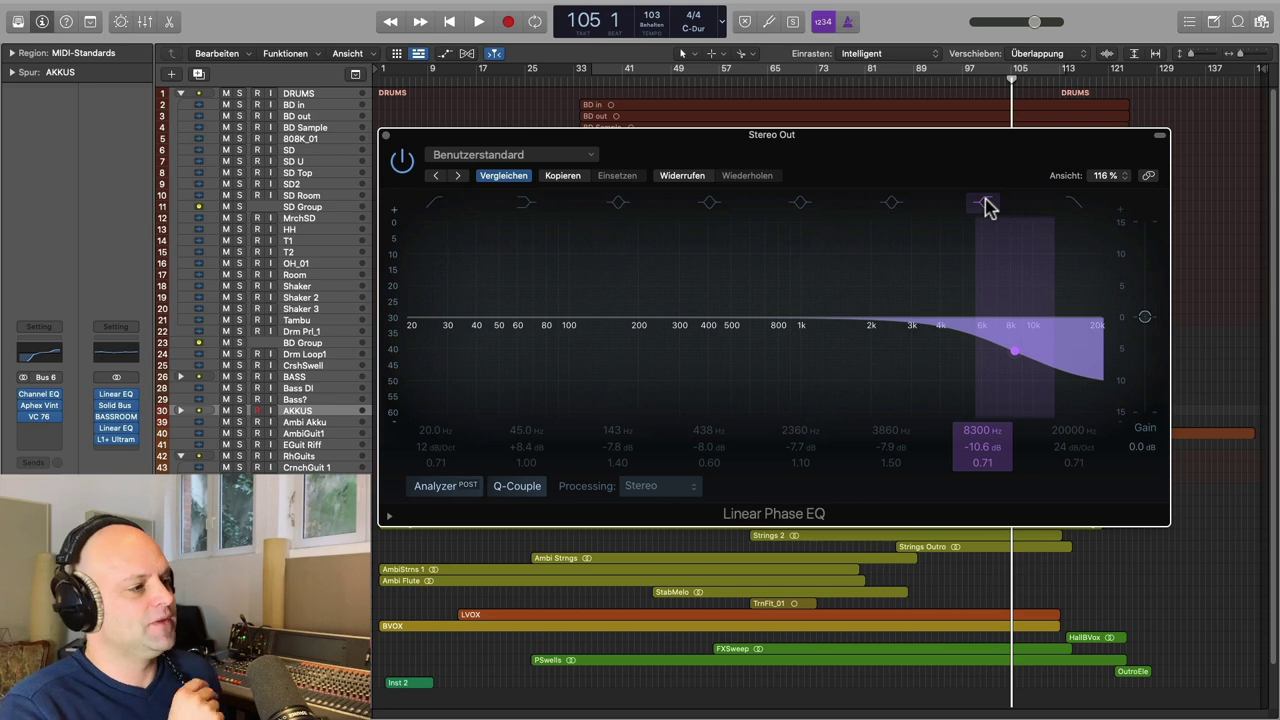
Step: Swing the high shelf from a cut to a boost of about +7.9 dB, then bring it to about -0.1 dB at 7700 Hz
drag(1012, 358, 1006, 347)
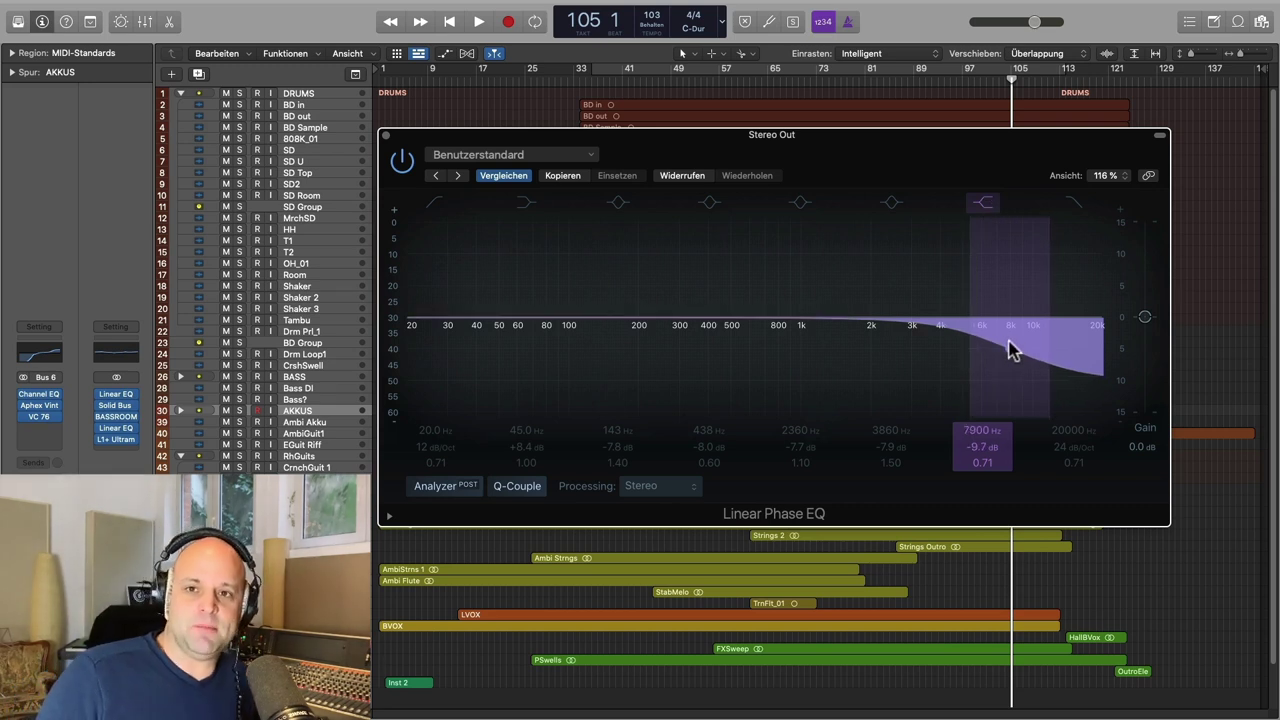
drag(1010, 350, 1000, 200)
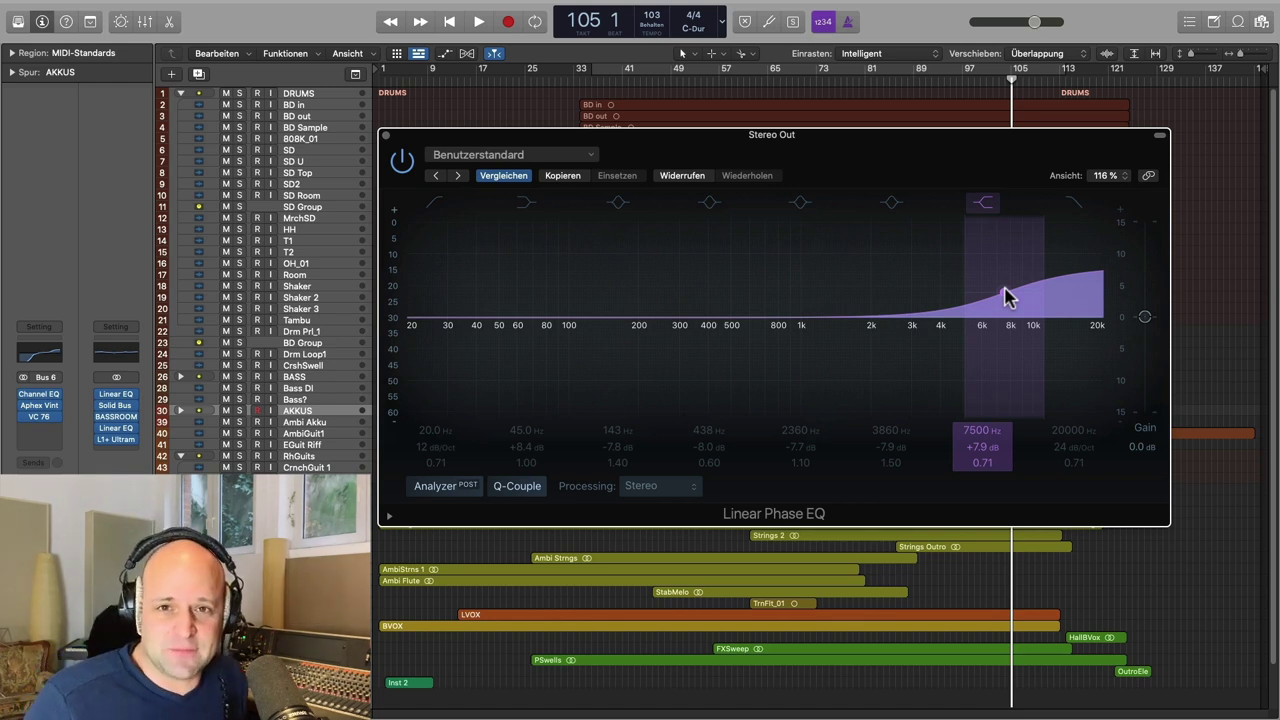
drag(1006, 296, 1007, 353)
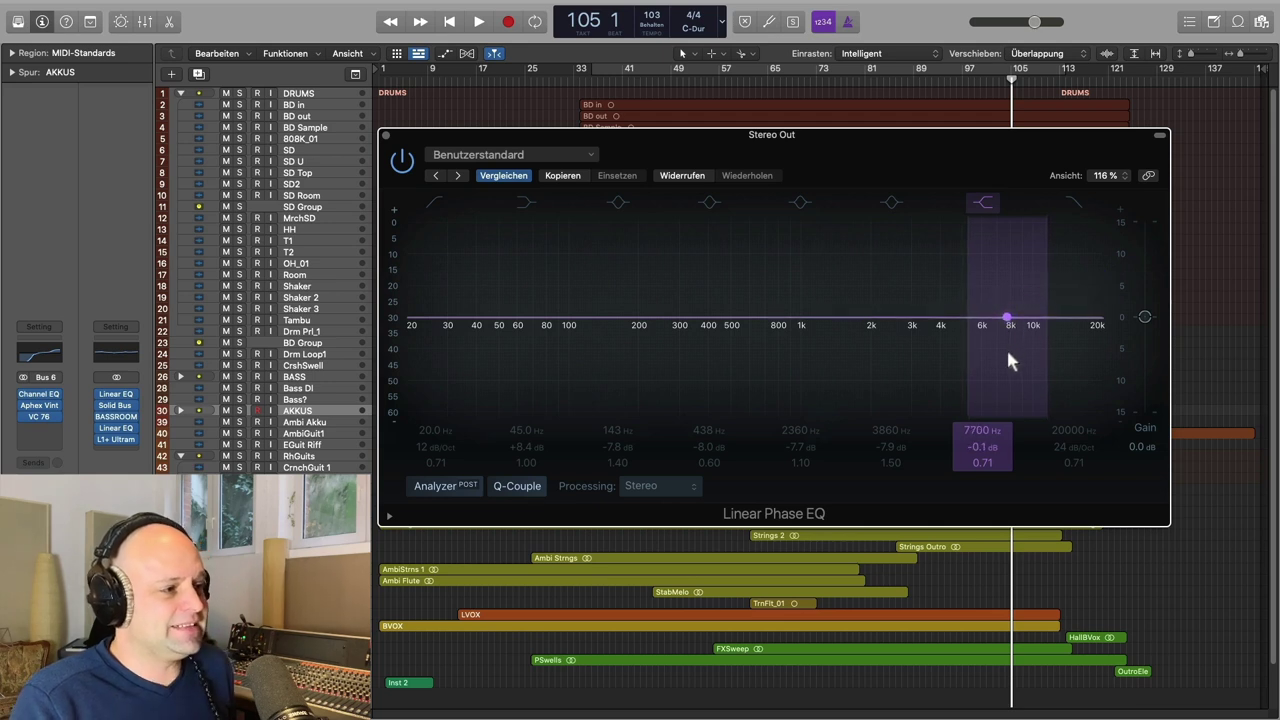